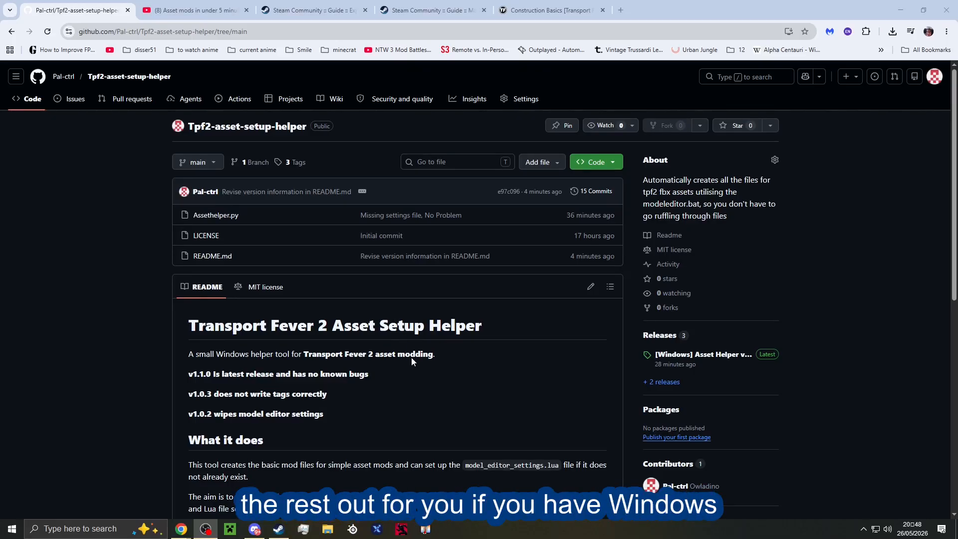
# Read through the README of the Tpf2-asset-setup-helper repository, covering what the tool does and its important notes.
pyautogui.scroll(-4, 412, 358)
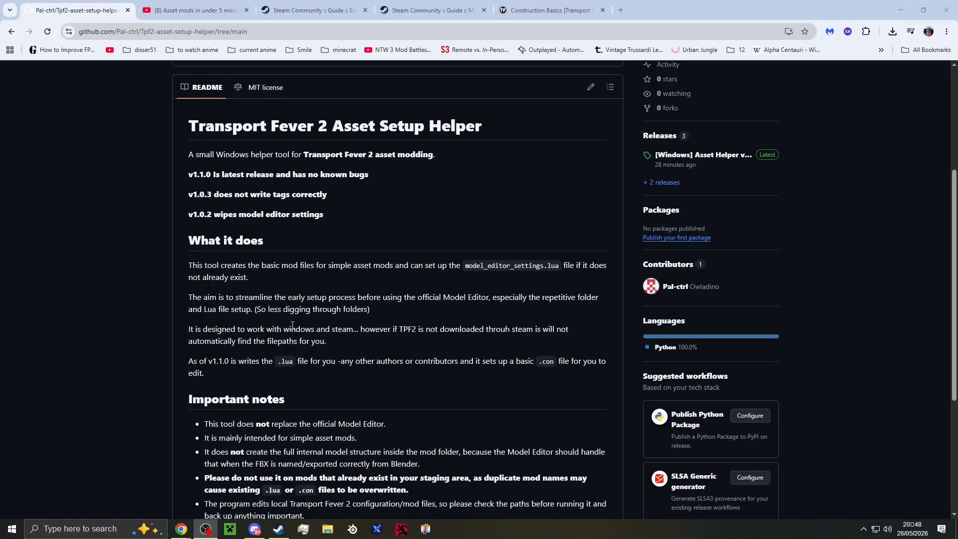
pyautogui.scroll(-3, 293, 325)
pyautogui.scroll(3, 293, 325)
pyautogui.scroll(-1, 292, 324)
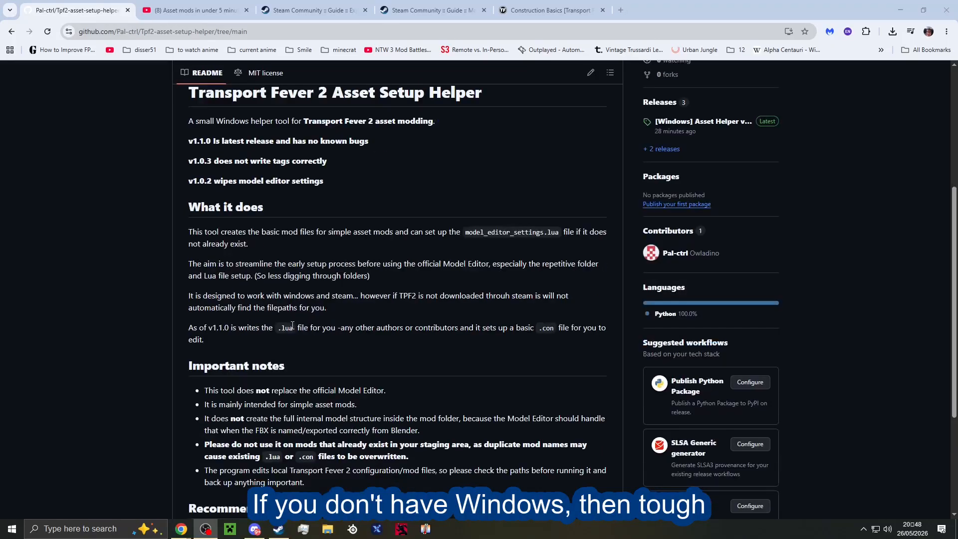
pyautogui.scroll(5, 330, 313)
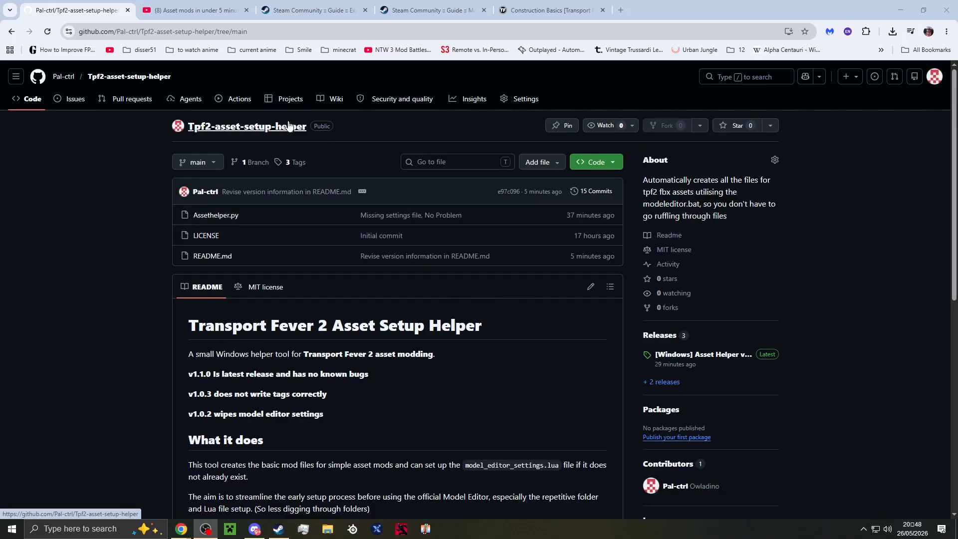
# Look over the YouTube video page "Asset mods in under 5 minutes - Transport Fever 2".
pyautogui.click(304, 10)
pyautogui.click(194, 6)
pyautogui.scroll(-3, 59, 165)
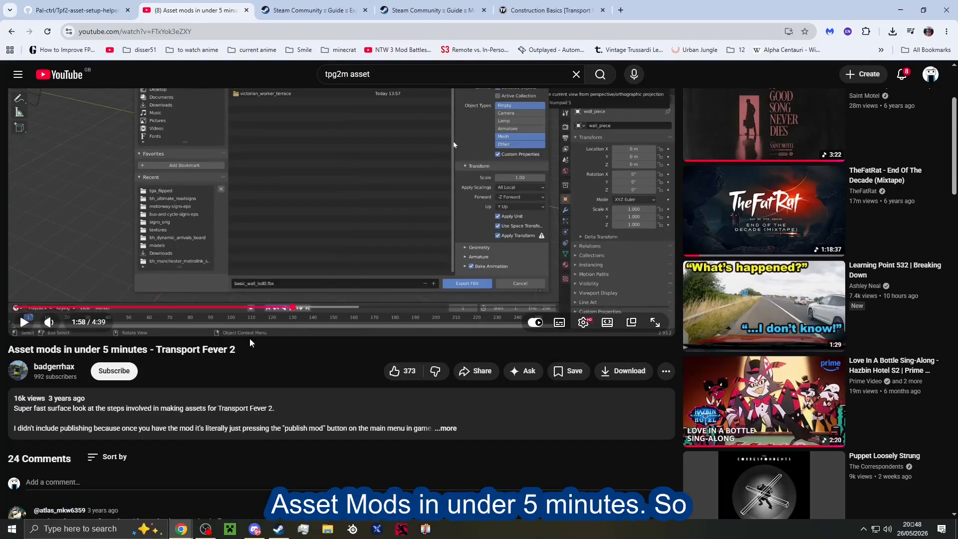
pyautogui.scroll(1, 279, 314)
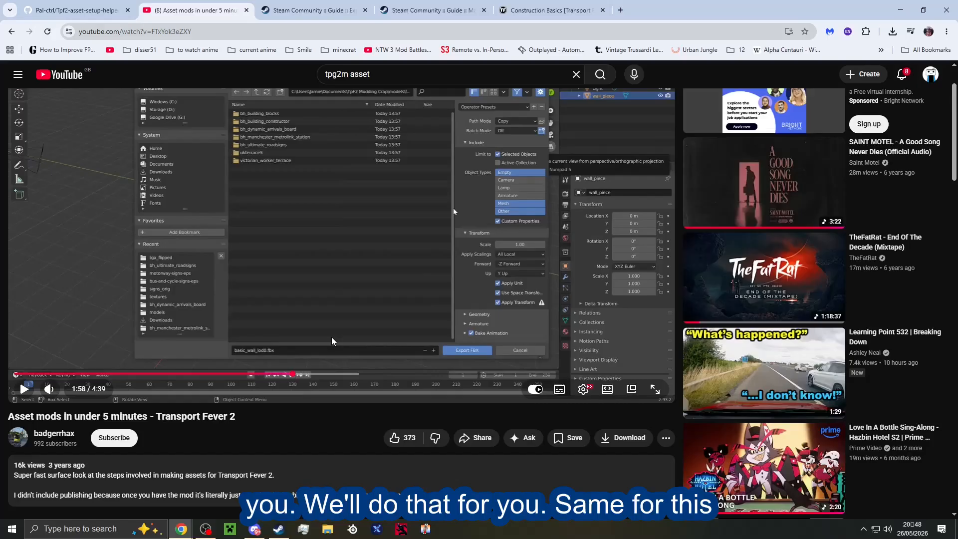
# Open the Steam guide "Exporting to FBX from Blender" and review its instructions for setting up the Model Editor.
pyautogui.click(325, 6)
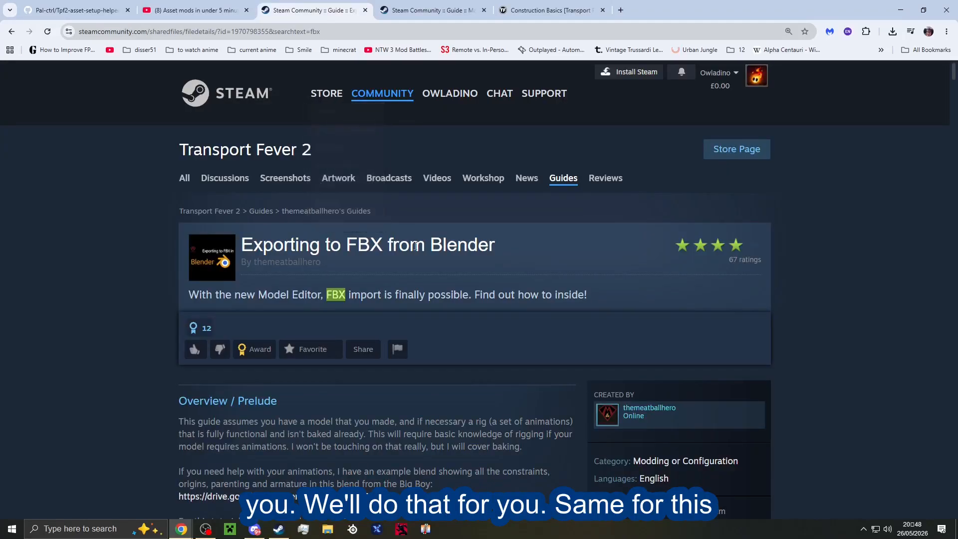
pyautogui.scroll(-2, 427, 264)
pyautogui.scroll(1, 246, 225)
pyautogui.scroll(-8, 283, 227)
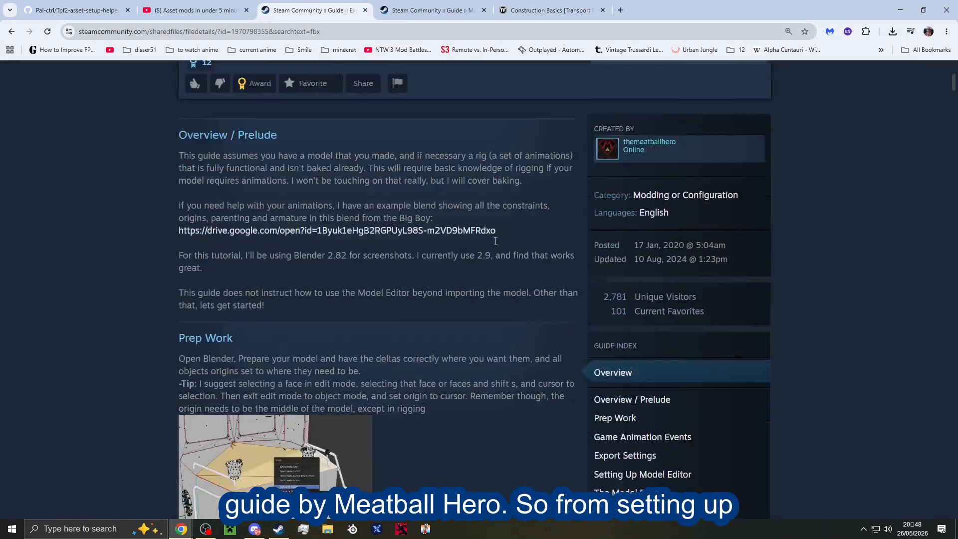
pyautogui.click(653, 308)
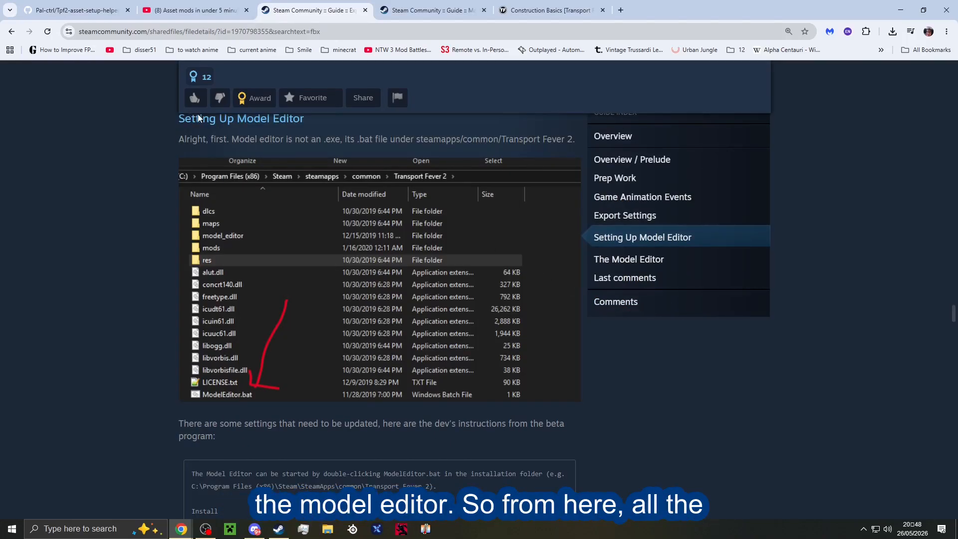
pyautogui.scroll(-7, 499, 239)
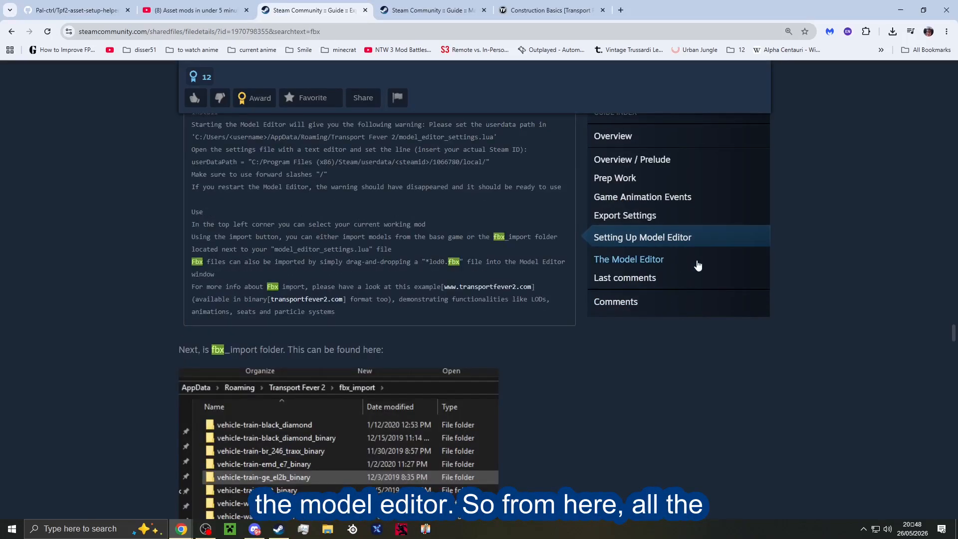
pyautogui.click(654, 259)
pyautogui.scroll(8, 400, 352)
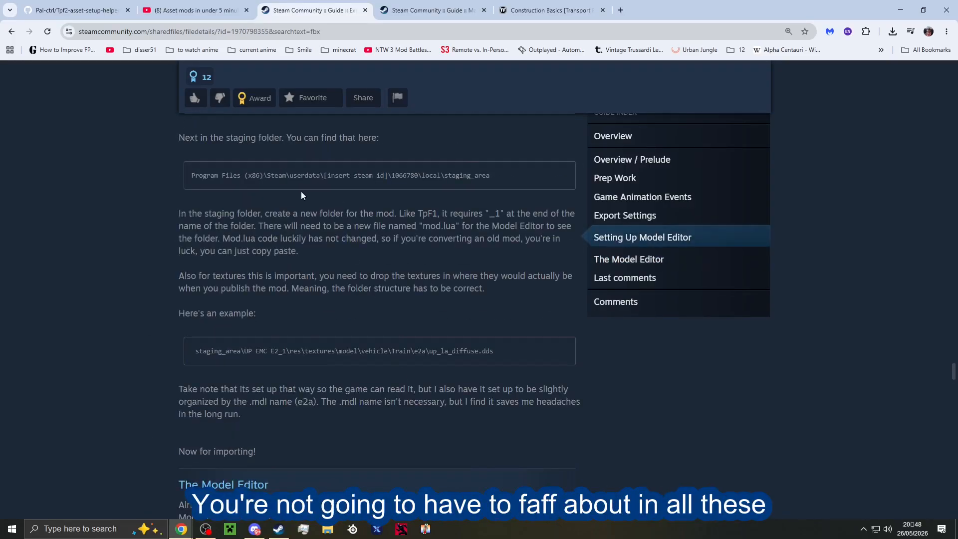
pyautogui.scroll(7, 301, 195)
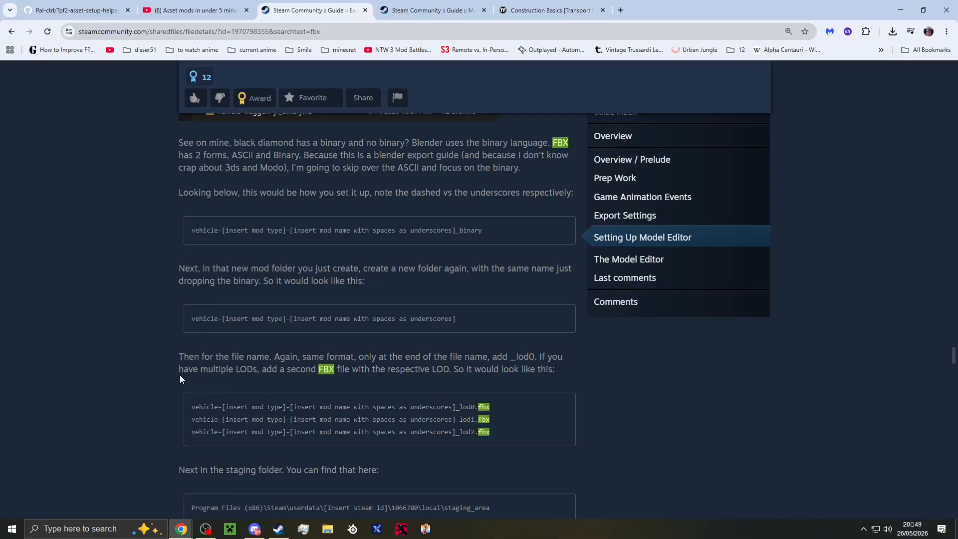
# Examine the guide's FBX file naming format, highlighting the paragraph and examples about the _lod0, _lod1 and _lod2 suffixes.
pyautogui.moveTo(178, 357); pyautogui.dragTo(556, 371)
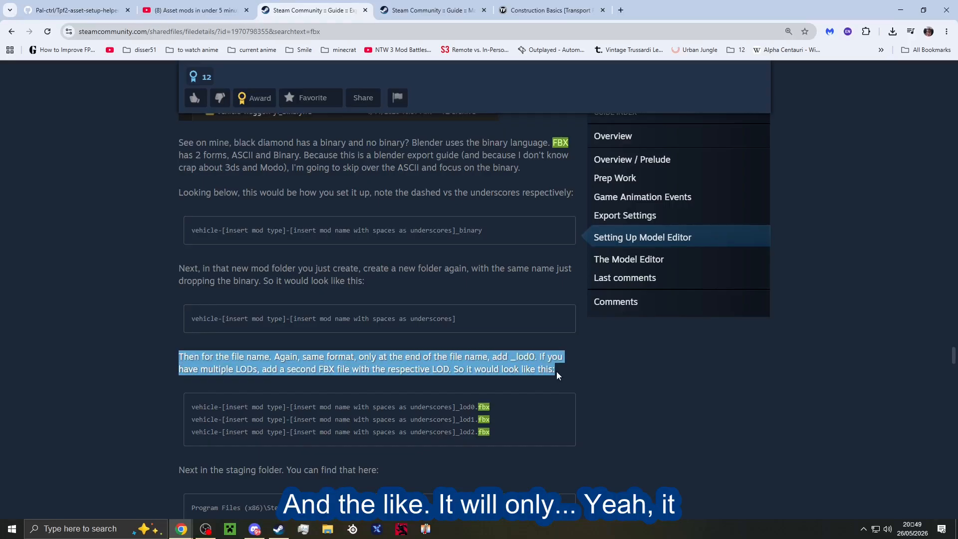
pyautogui.click(556, 371)
pyautogui.scroll(-1, 557, 372)
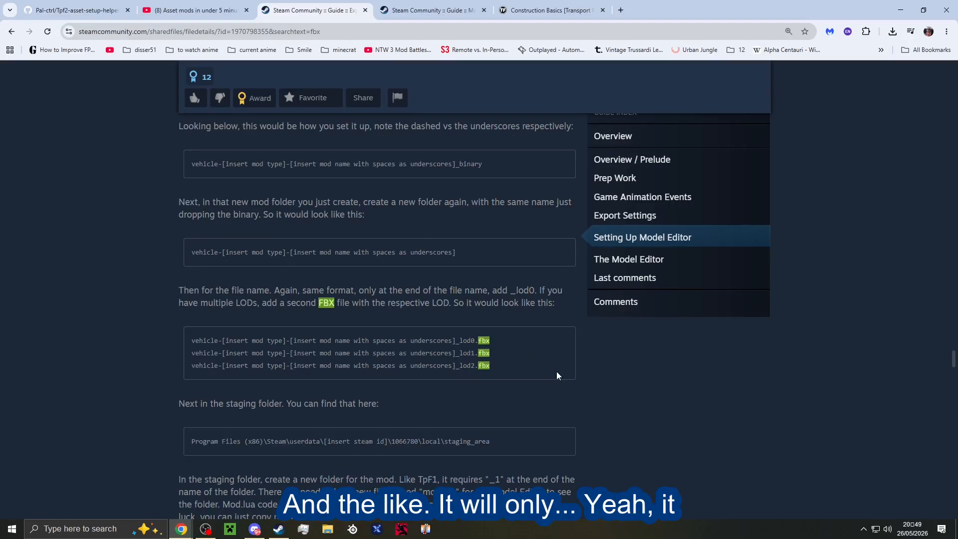
pyautogui.moveTo(461, 352); pyautogui.dragTo(483, 368)
pyautogui.click(198, 345)
pyautogui.click(515, 373)
pyautogui.click(186, 343)
pyautogui.click(466, 368)
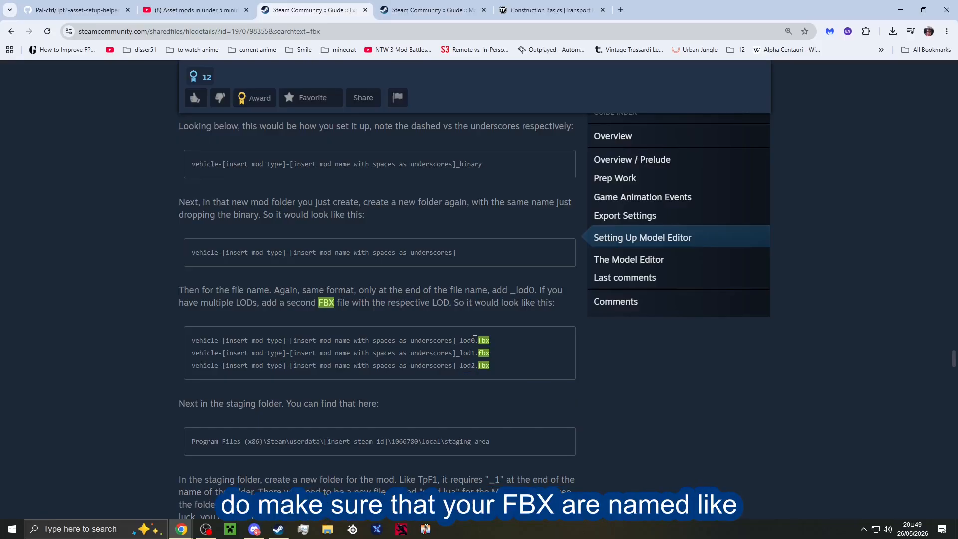
pyautogui.doubleClick(457, 341)
pyautogui.click(458, 349)
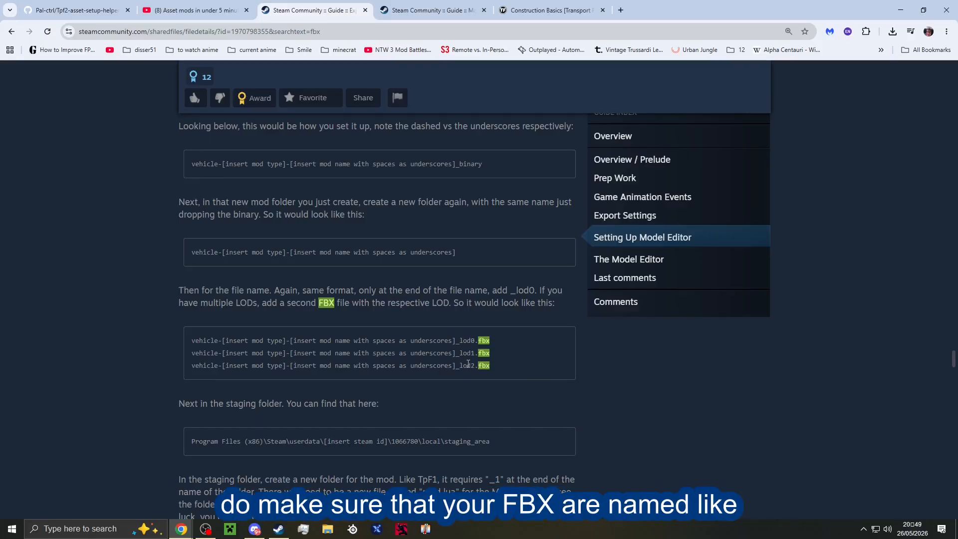
# View the Steam guide "Making Your Vehicles into Assets".
pyautogui.click(444, 5)
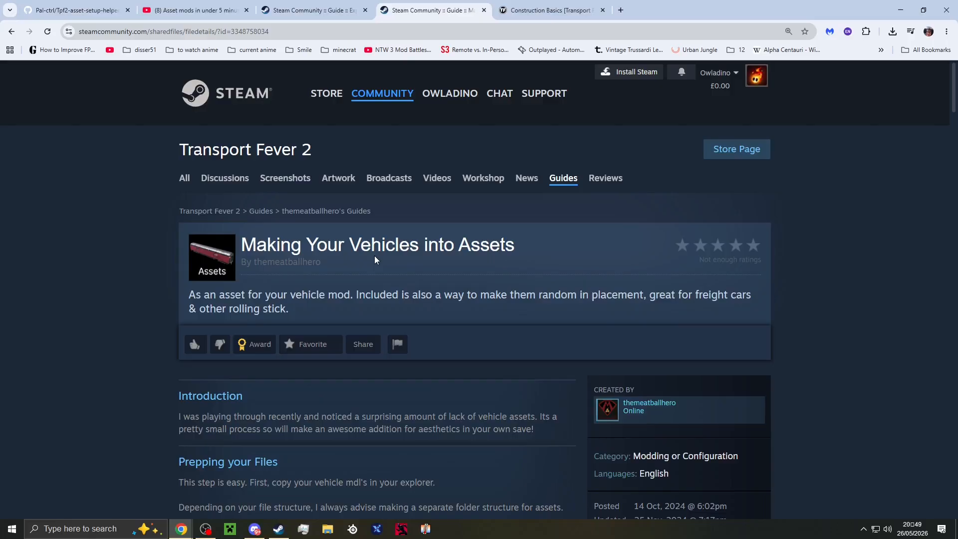
pyautogui.scroll(-4, 387, 257)
pyautogui.scroll(4, 338, 246)
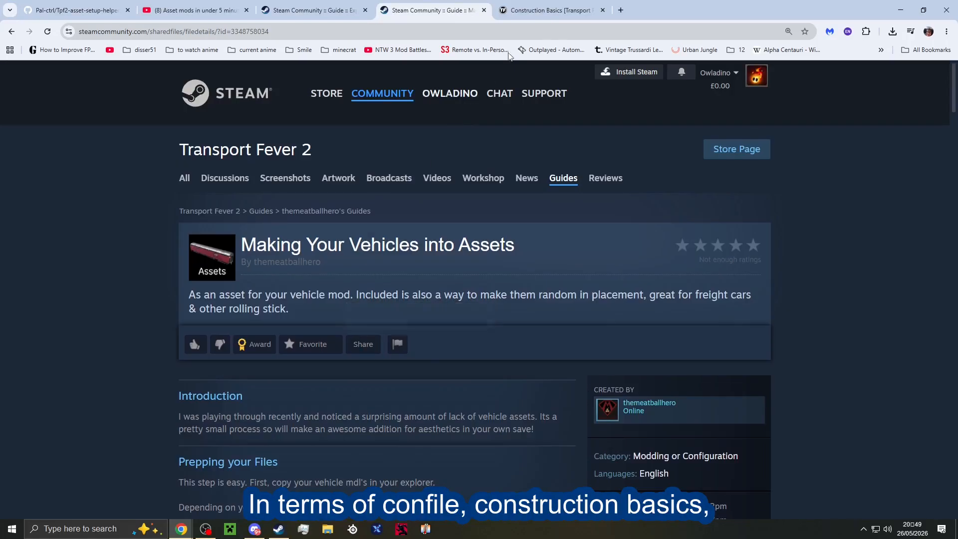
# Open the Construction Basics wiki page and review its overview and metadata sections alongside the vehicle assets guide.
pyautogui.click(549, 10)
pyautogui.scroll(-3, 425, 225)
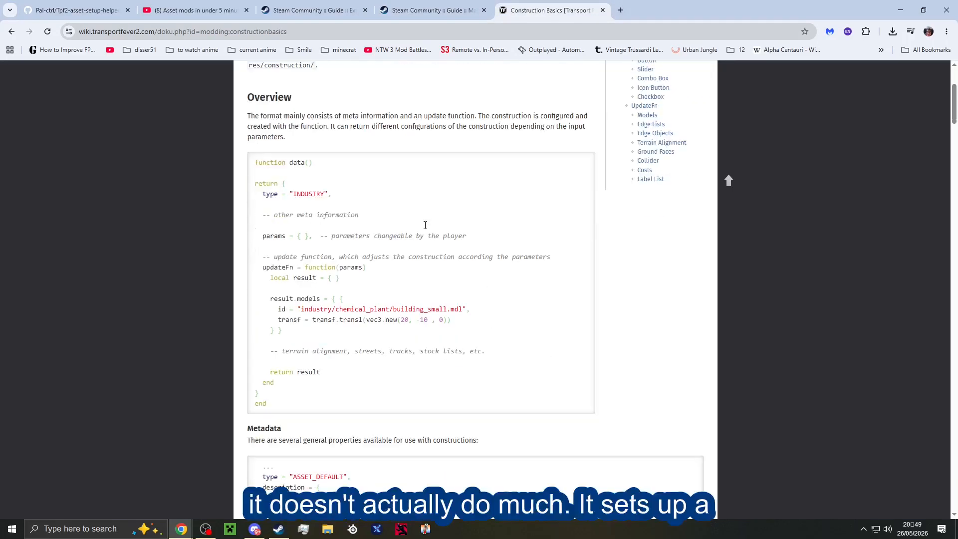
pyautogui.click(457, 7)
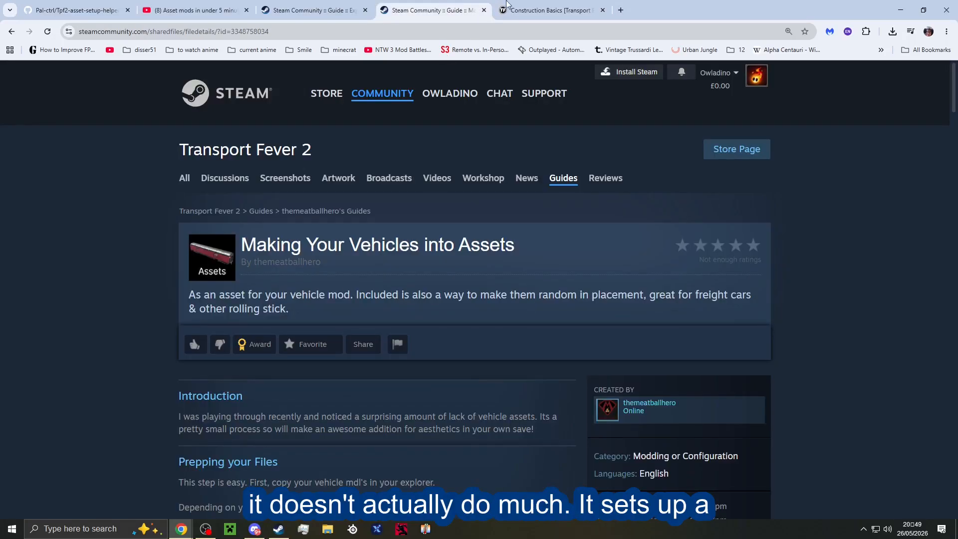
pyautogui.click(529, 9)
pyautogui.scroll(-14, 457, 234)
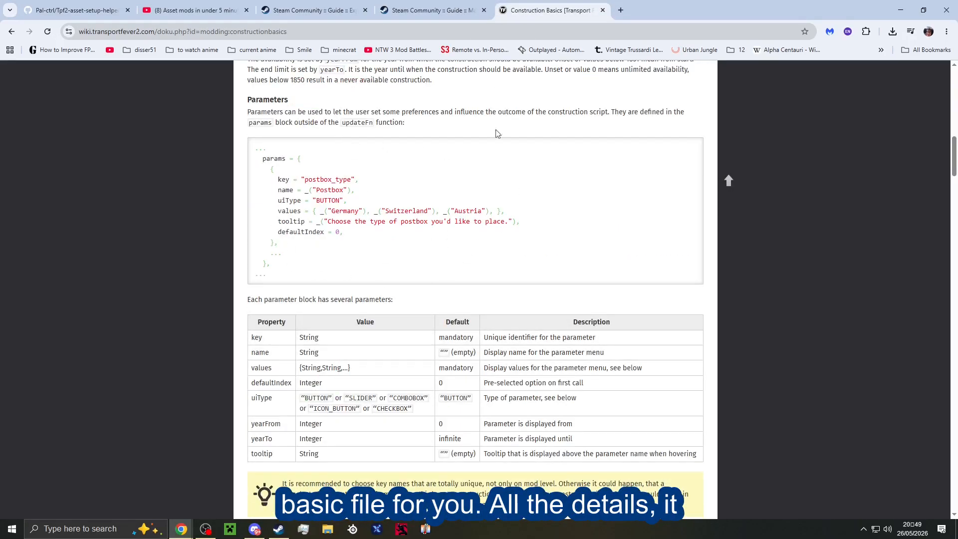
pyautogui.scroll(5, 447, 224)
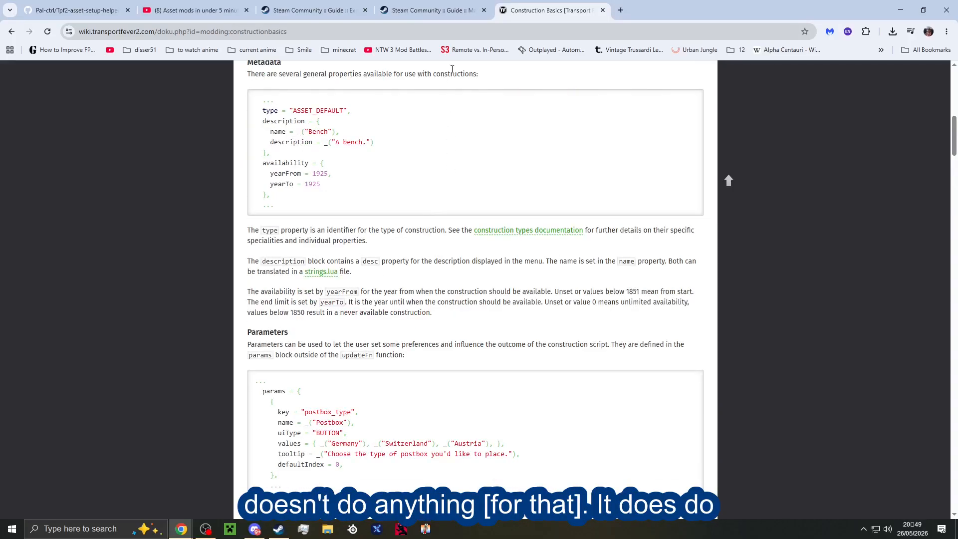
pyautogui.click(453, 15)
pyautogui.click(549, 10)
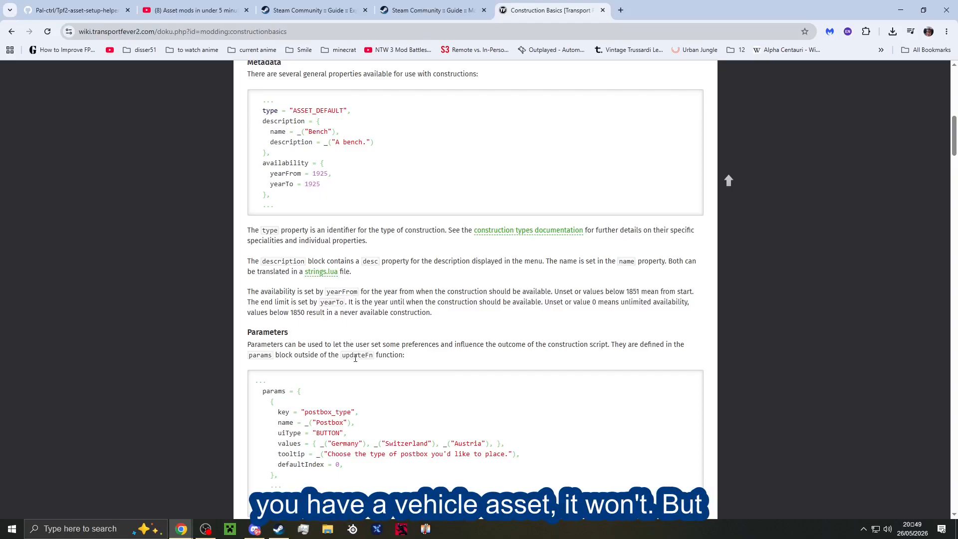
# Study the Parameters section of the Construction Basics page, including the params block and the Button, Slider, Combo Box and Icon Button types.
pyautogui.scroll(-2, 356, 344)
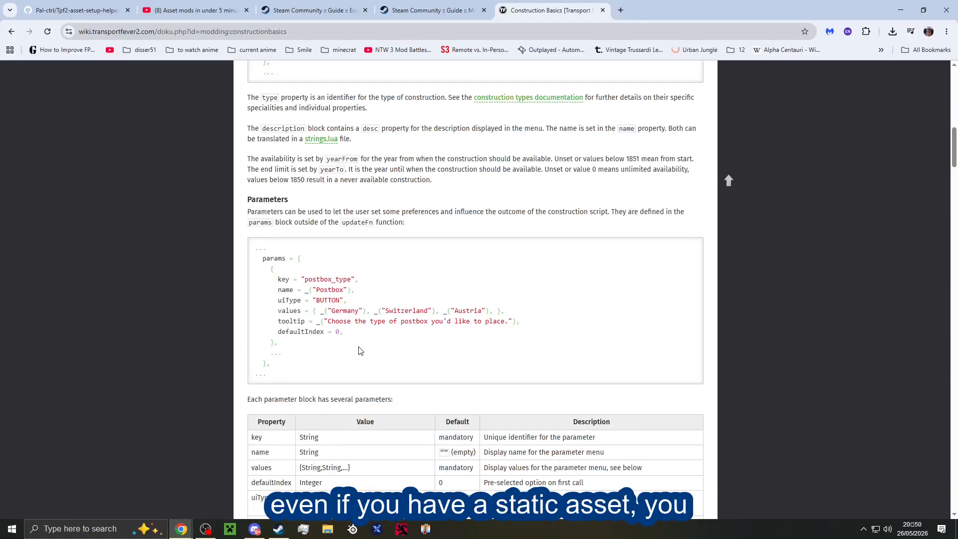
pyautogui.moveTo(358, 358); pyautogui.dragTo(328, 357)
pyautogui.moveTo(296, 294); pyautogui.dragTo(270, 258)
pyautogui.click(358, 381)
pyautogui.scroll(-9, 357, 371)
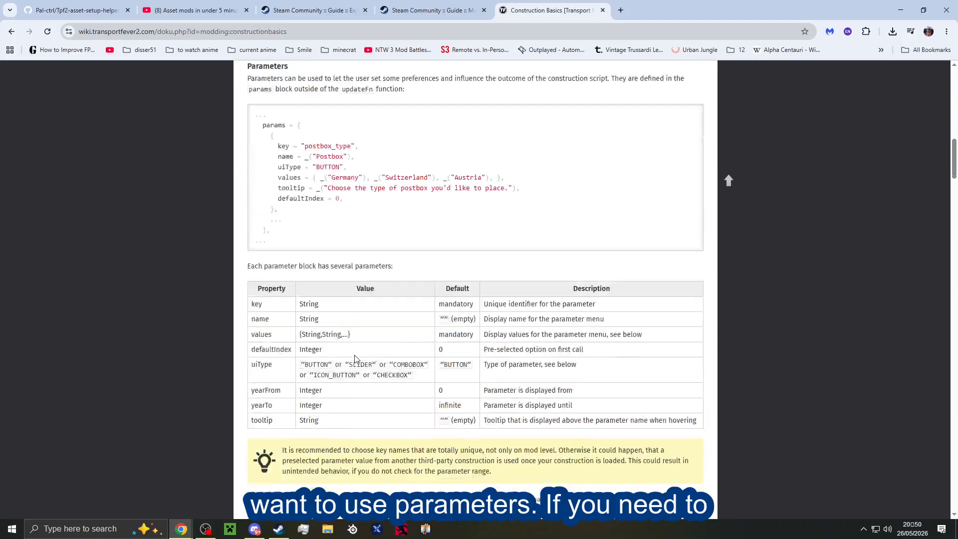
pyautogui.scroll(-4, 395, 375)
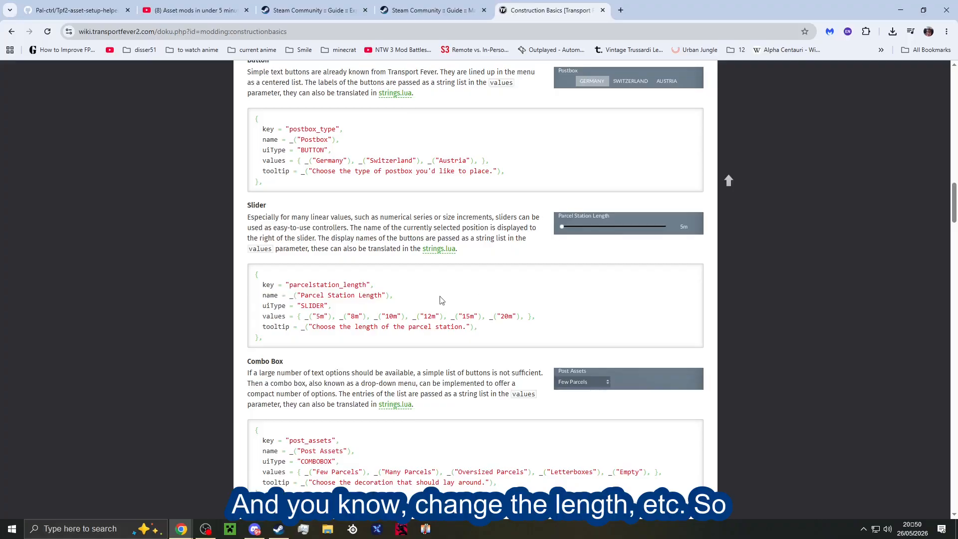
pyautogui.scroll(-5, 507, 339)
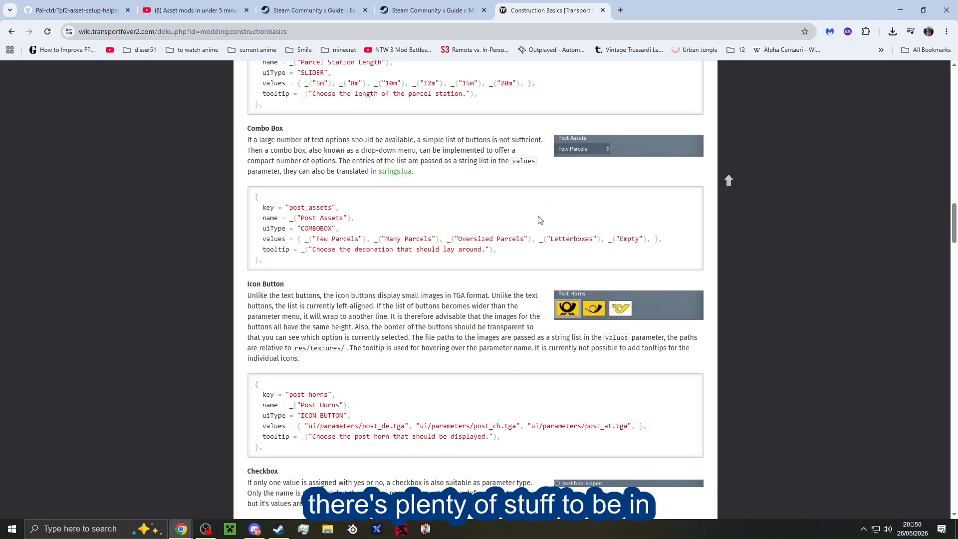
pyautogui.scroll(7, 513, 227)
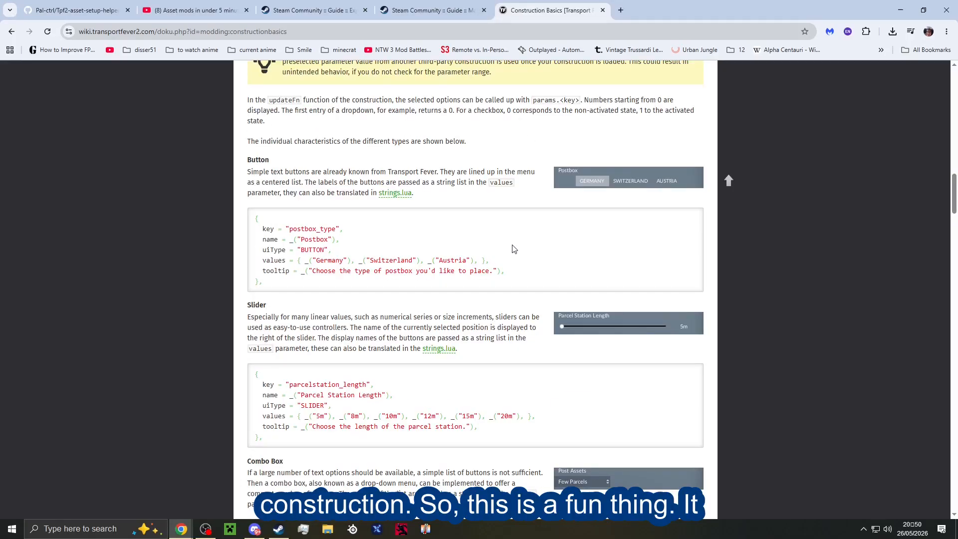
pyautogui.scroll(7, 514, 249)
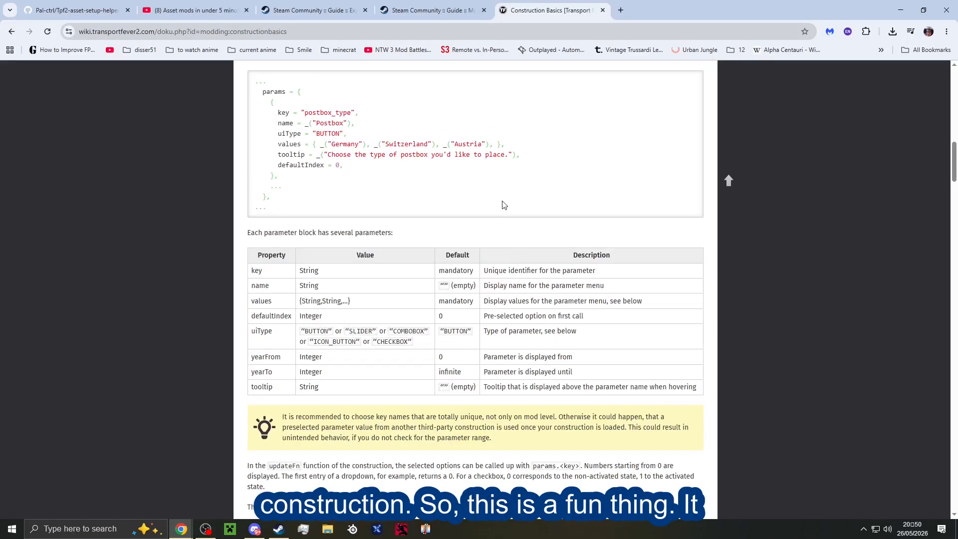
# Return to the Tpf2-asset-setup-helper repository and download Assethelper7.exe from the Asset Helper v1.1.0 release.
pyautogui.click(423, 5)
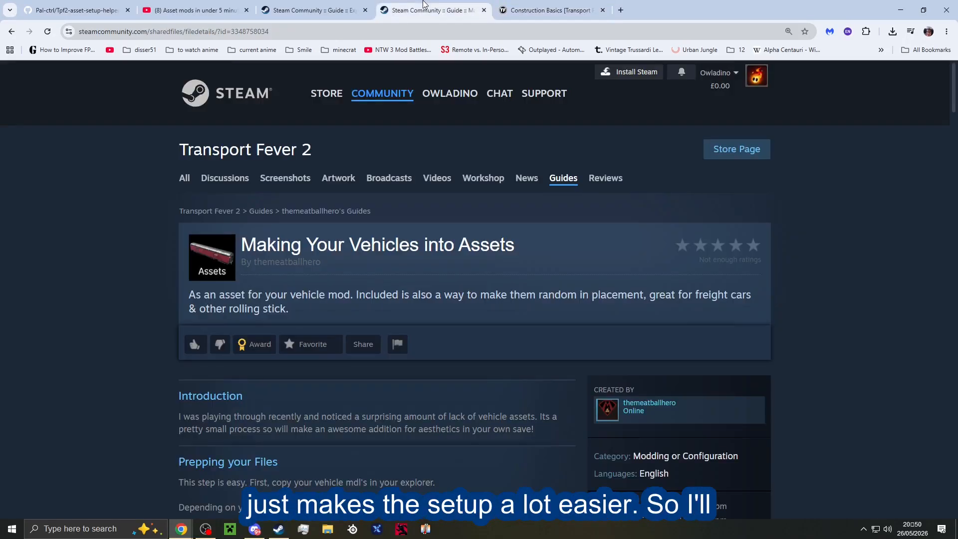
pyautogui.click(340, 5)
pyautogui.click(173, 4)
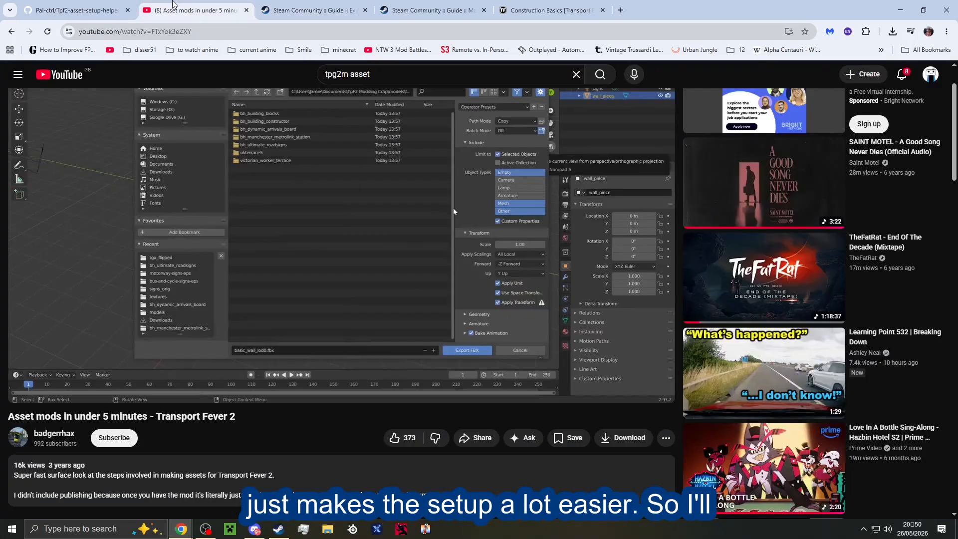
pyautogui.click(88, 6)
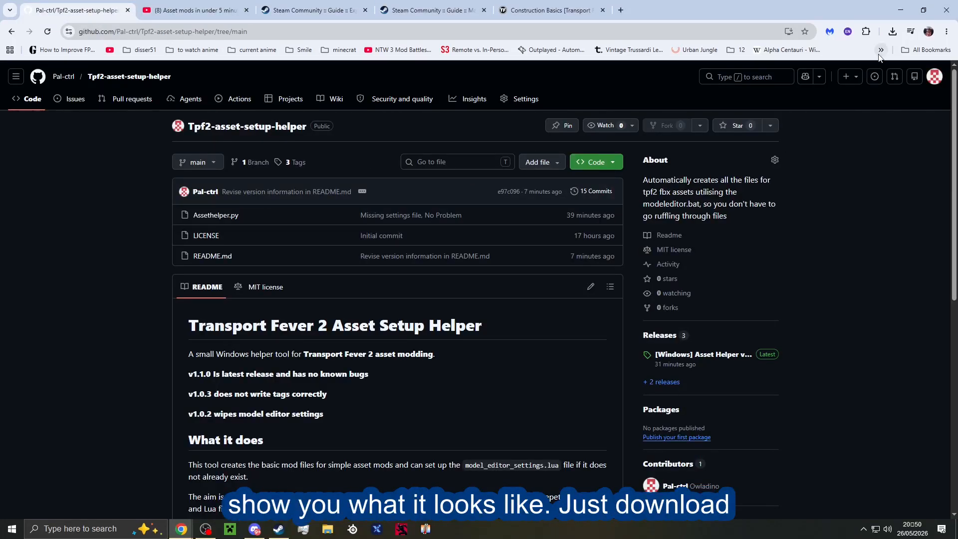
pyautogui.scroll(-1, 701, 373)
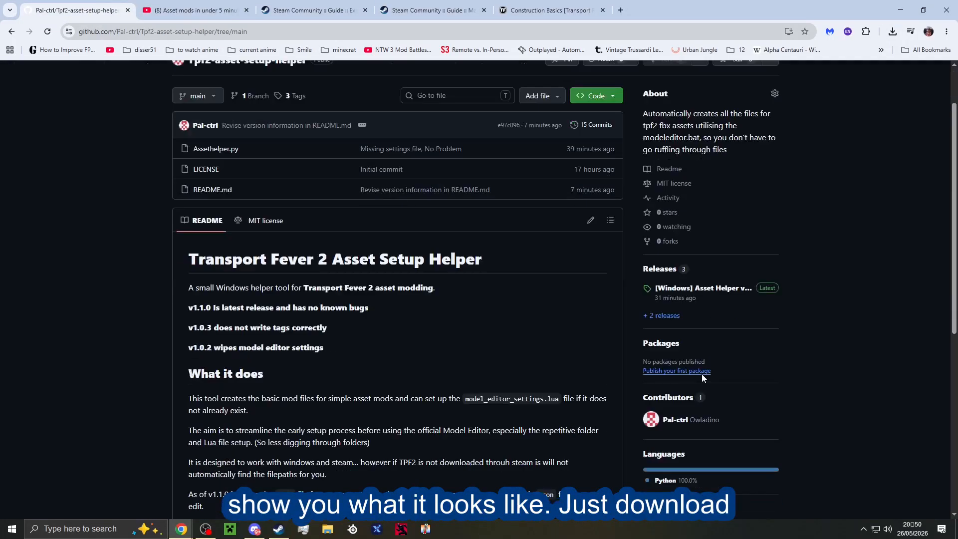
pyautogui.click(699, 291)
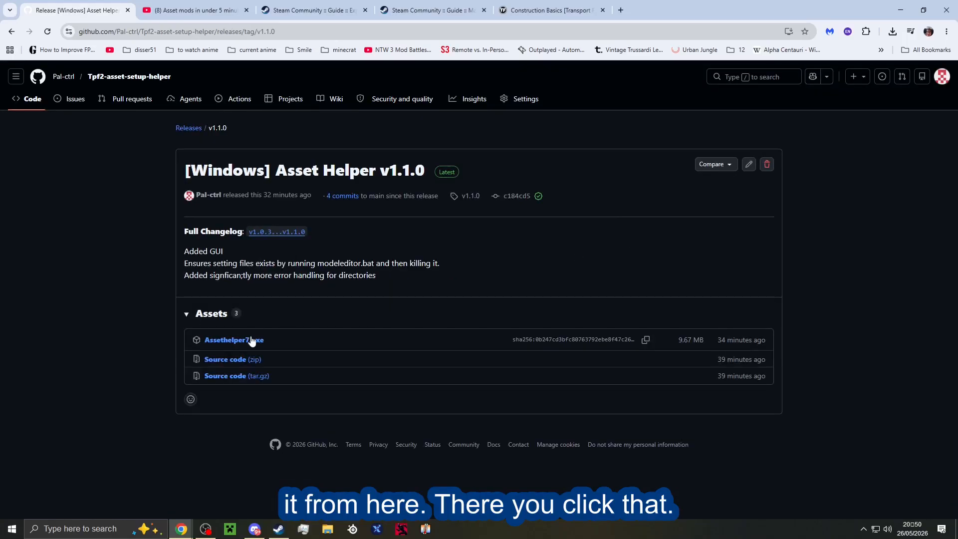
pyautogui.click(251, 341)
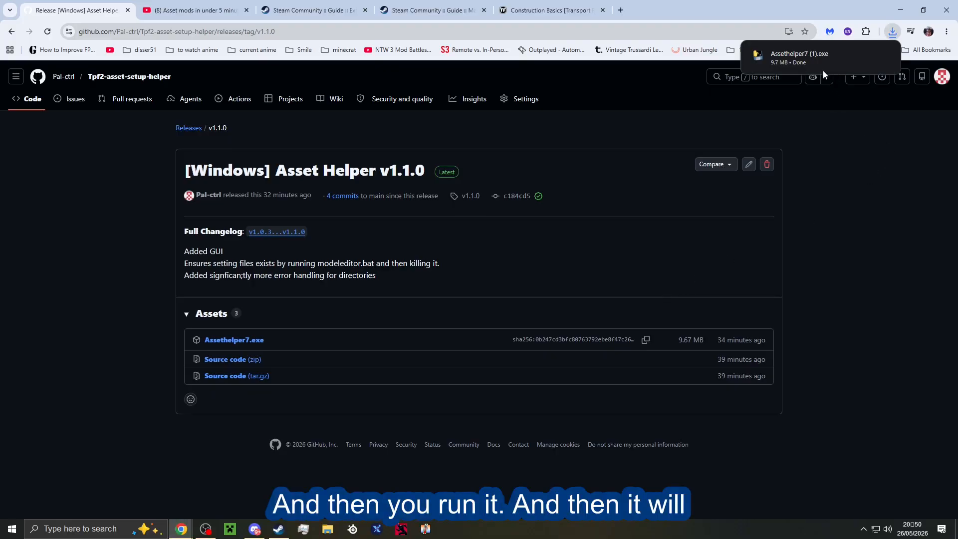
# Run the downloaded Assethelper7 executable despite the SmartScreen warning, and move the helper window clear of the console.
pyautogui.click(823, 70)
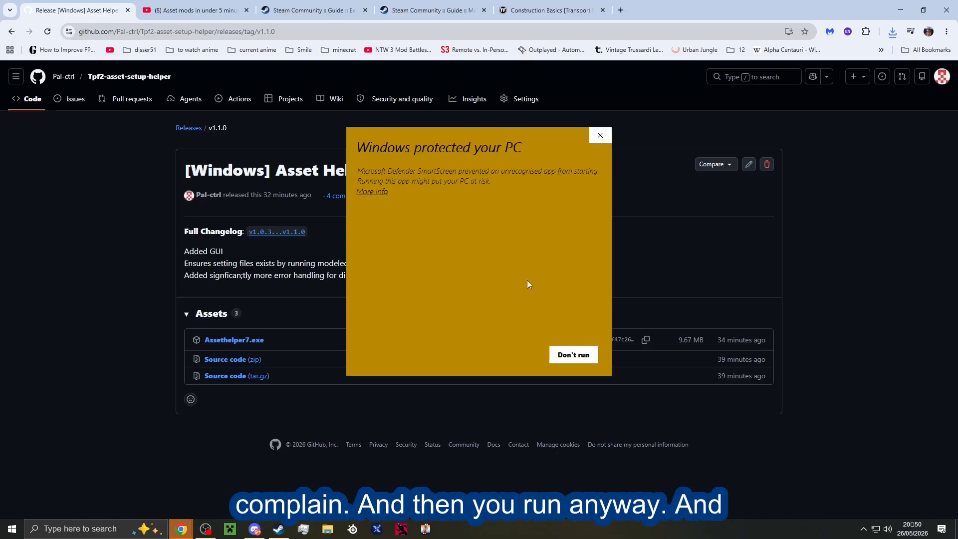
pyautogui.click(372, 191)
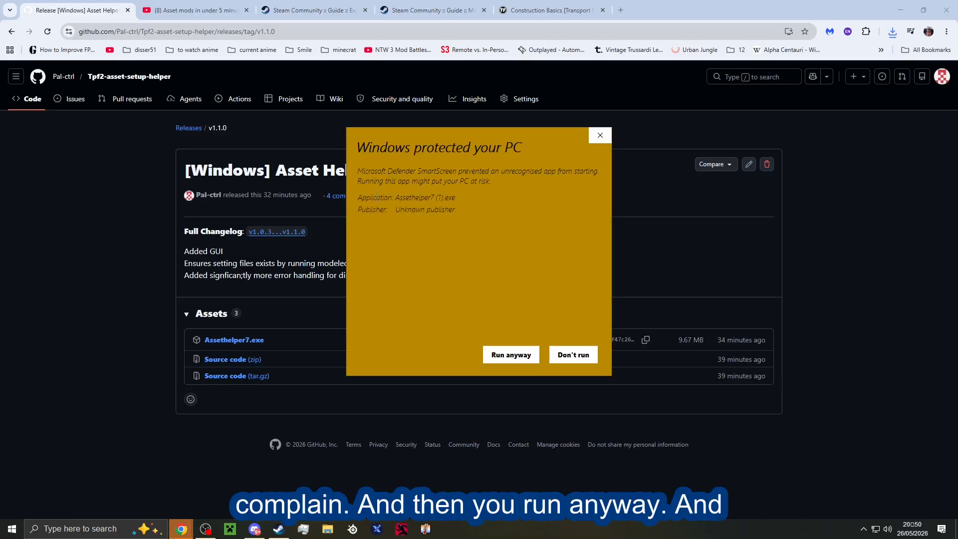
pyautogui.click(489, 362)
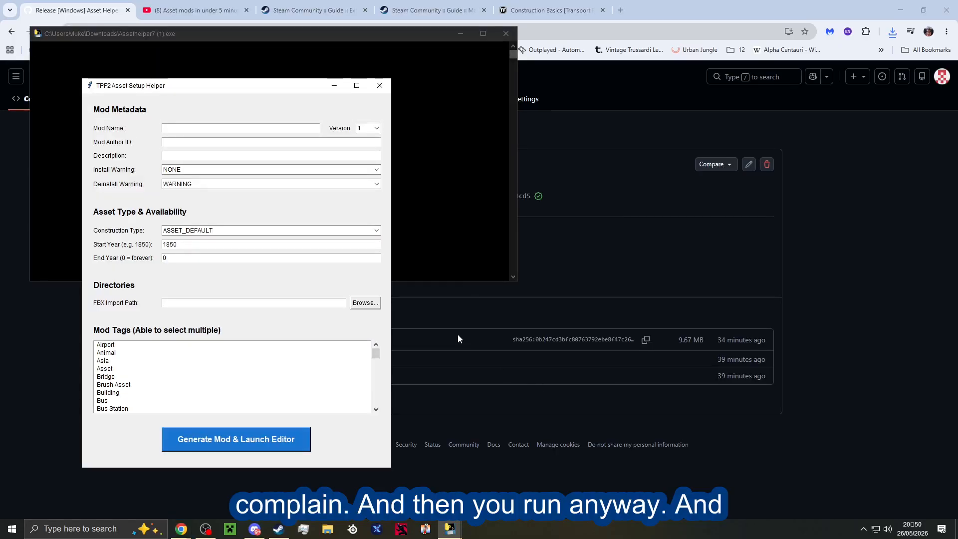
pyautogui.moveTo(238, 94); pyautogui.dragTo(522, 115)
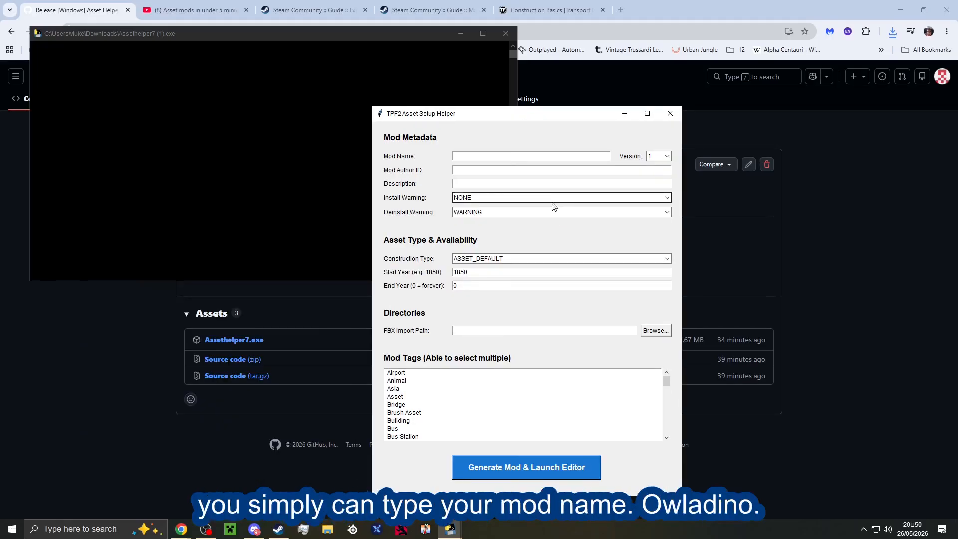
# Enter the author's handle as both mod name and mod author ID, and "asdadsasasdasd" as the description.
pyautogui.write('Owla')
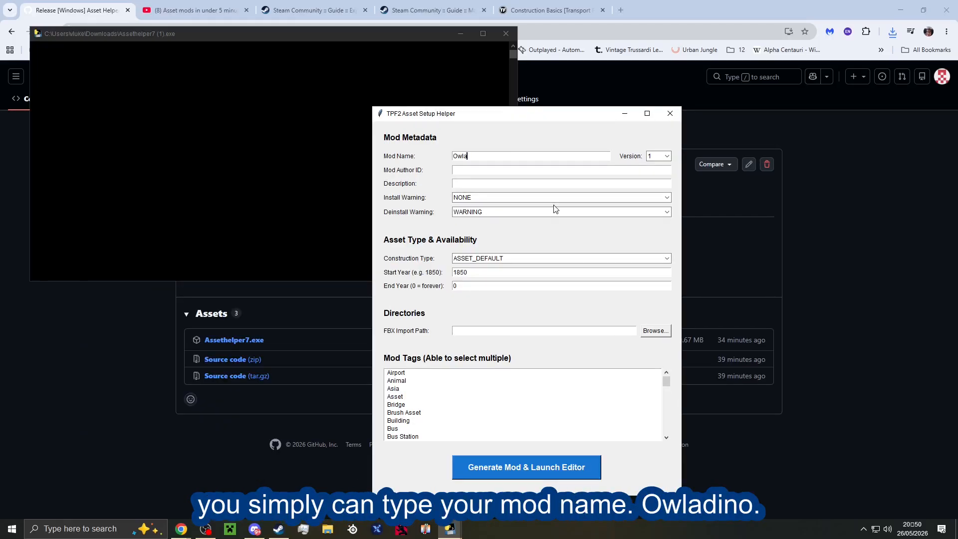
pyautogui.write('dino')
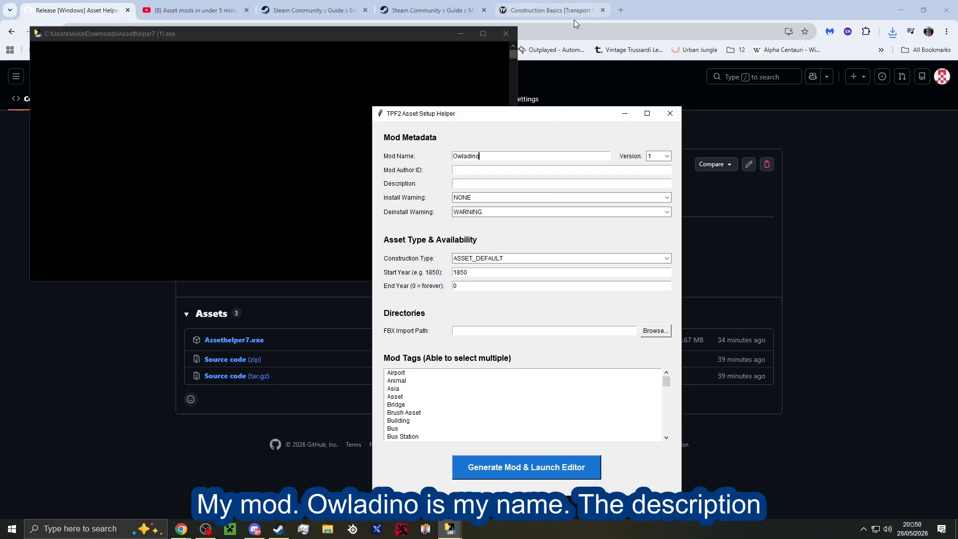
pyautogui.click(553, 170)
pyautogui.write('Owladino')
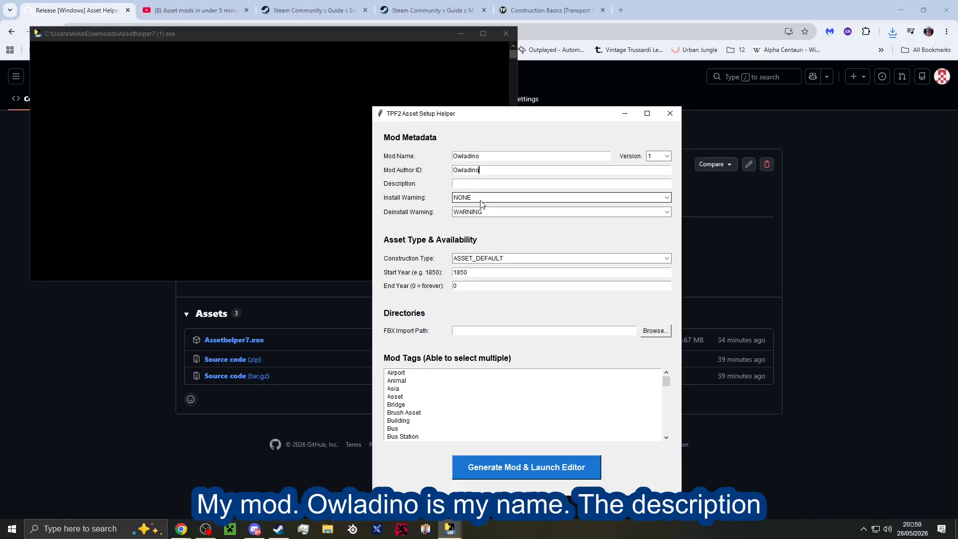
pyautogui.click(501, 196)
pyautogui.click(486, 188)
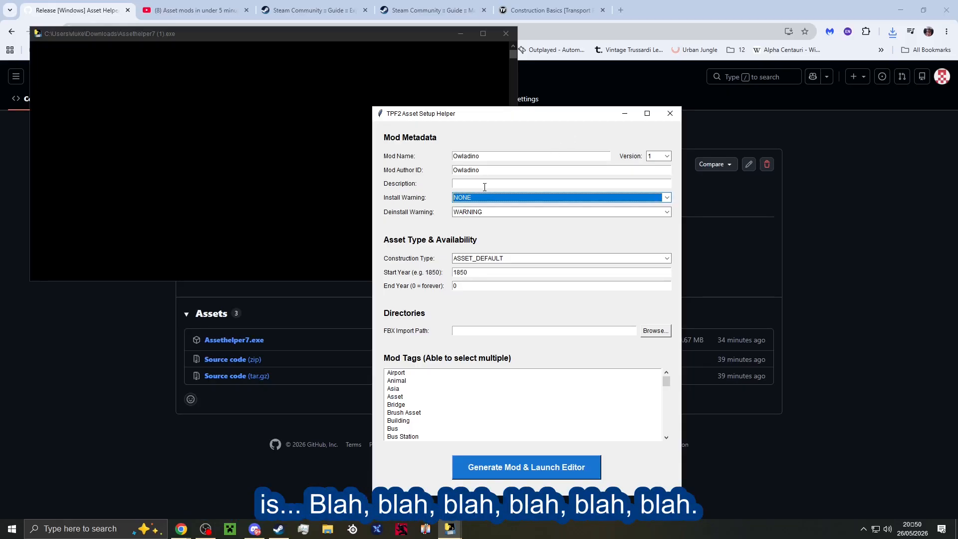
pyautogui.write('asdadsasasdasd')
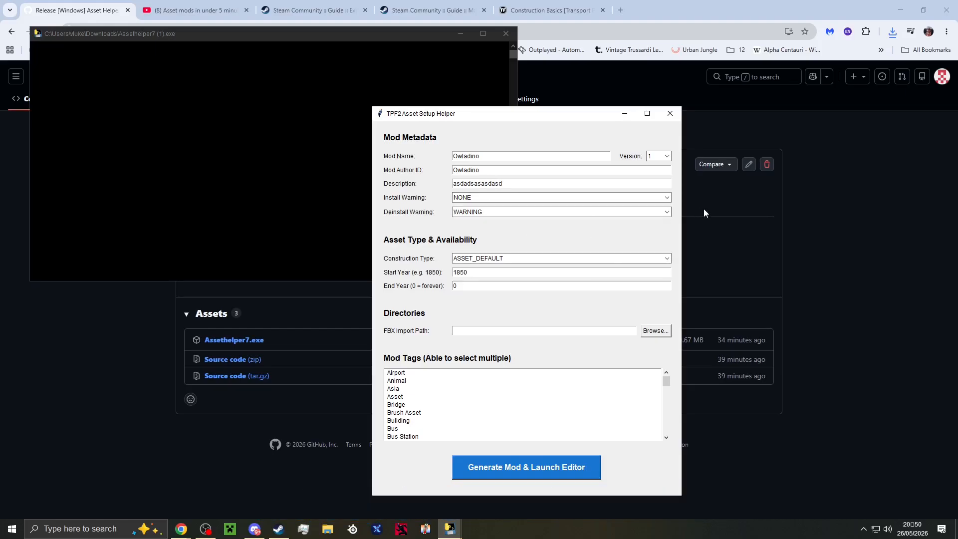
# Select 1 as the mod version.
pyautogui.click(655, 156)
pyautogui.click(660, 164)
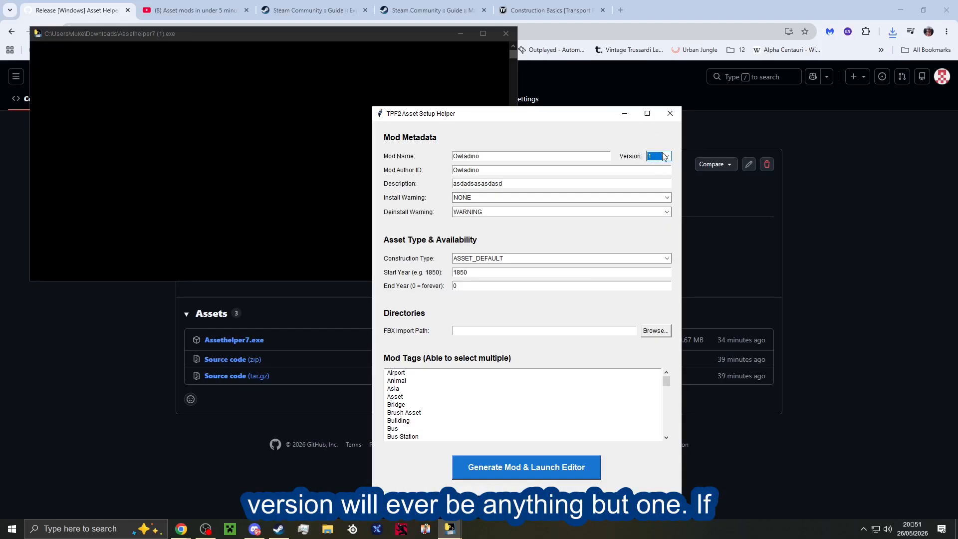
pyautogui.click(665, 157)
pyautogui.click(657, 167)
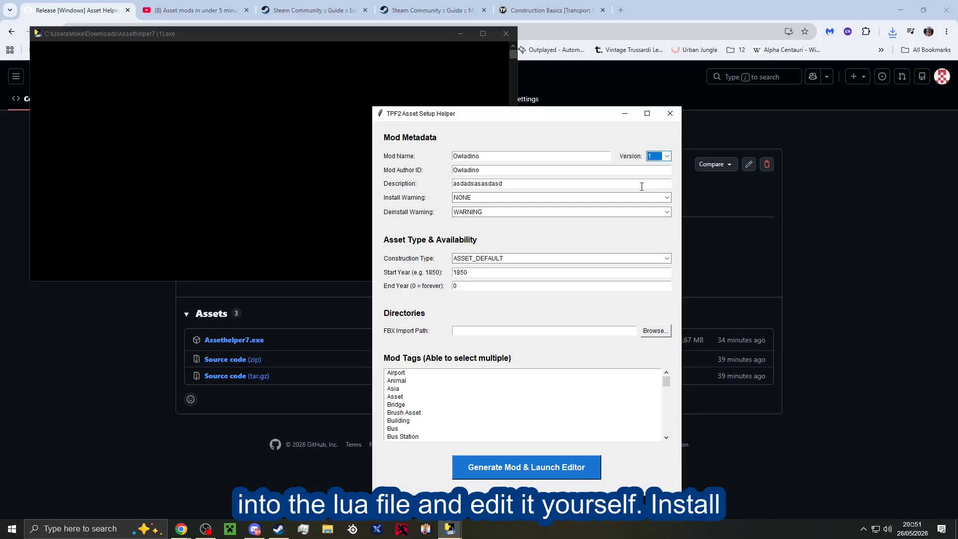
# Set the install warning to CRITICAL and the deinstall warning to WARNING.
pyautogui.click(612, 198)
pyautogui.click(571, 220)
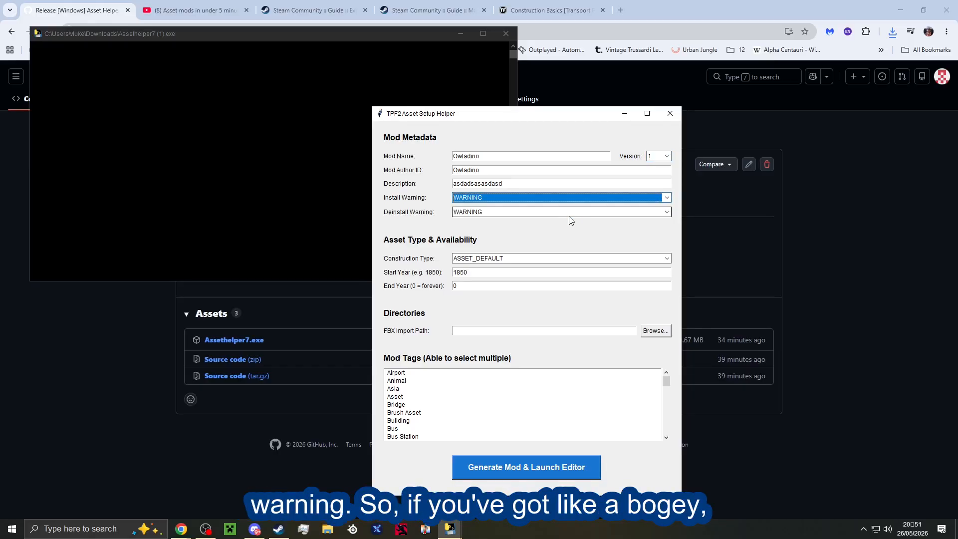
pyautogui.click(568, 215)
pyautogui.click(565, 239)
pyautogui.click(511, 200)
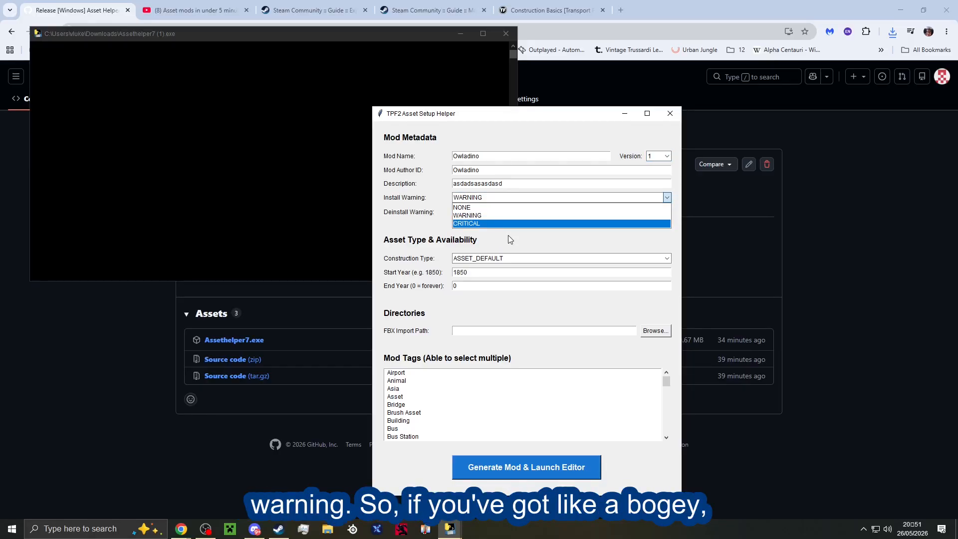
pyautogui.click(490, 223)
pyautogui.click(483, 213)
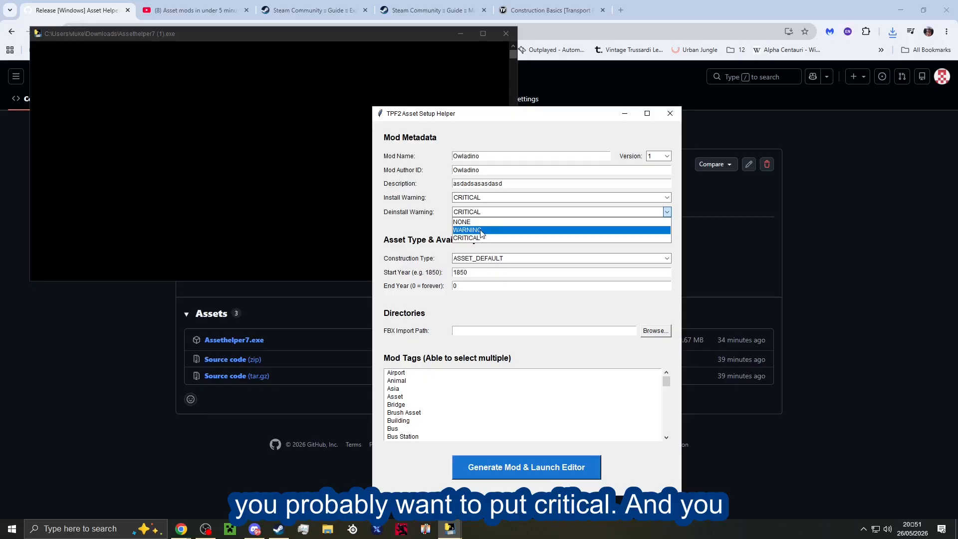
pyautogui.click(481, 232)
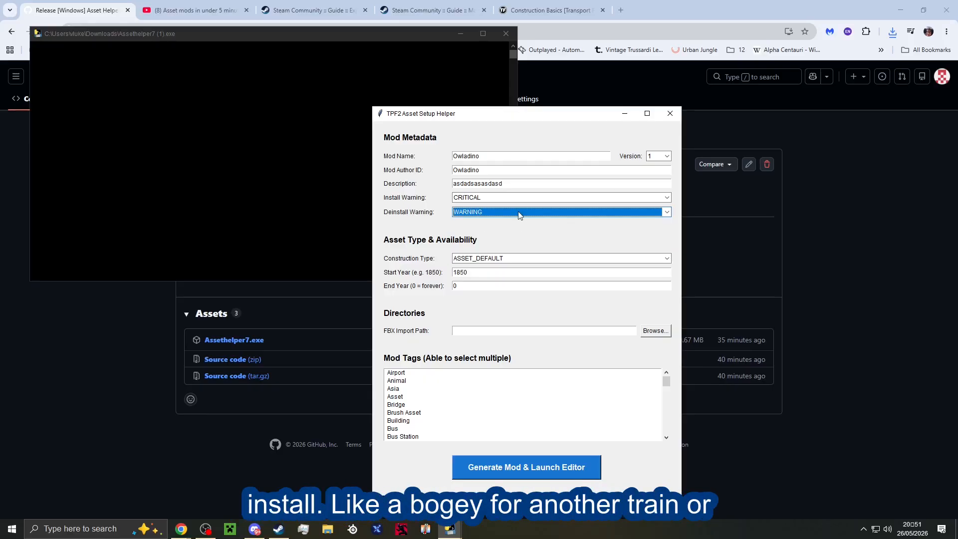
# Set the install warning to NONE and keep the deinstall warning at WARNING.
pyautogui.click(489, 200)
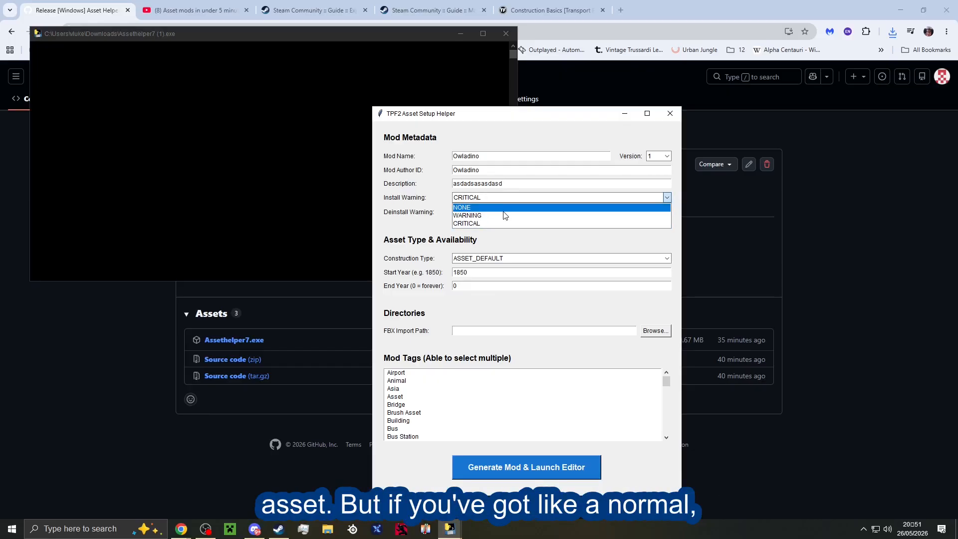
pyautogui.click(503, 209)
pyautogui.click(504, 211)
pyautogui.click(503, 212)
pyautogui.click(503, 212)
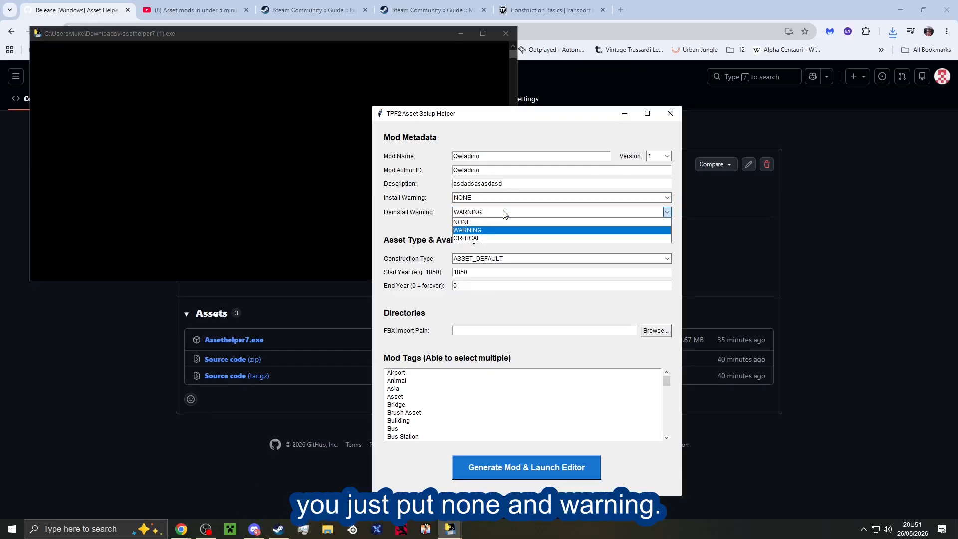
pyautogui.click(503, 211)
pyautogui.click(486, 198)
pyautogui.click(489, 200)
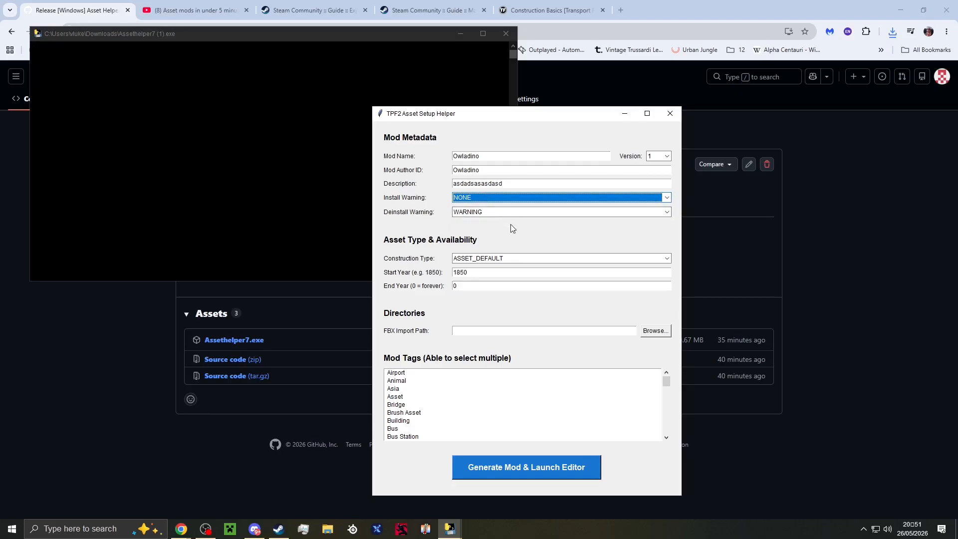
# Set the construction type to AIRPORT.
pyautogui.click(520, 258)
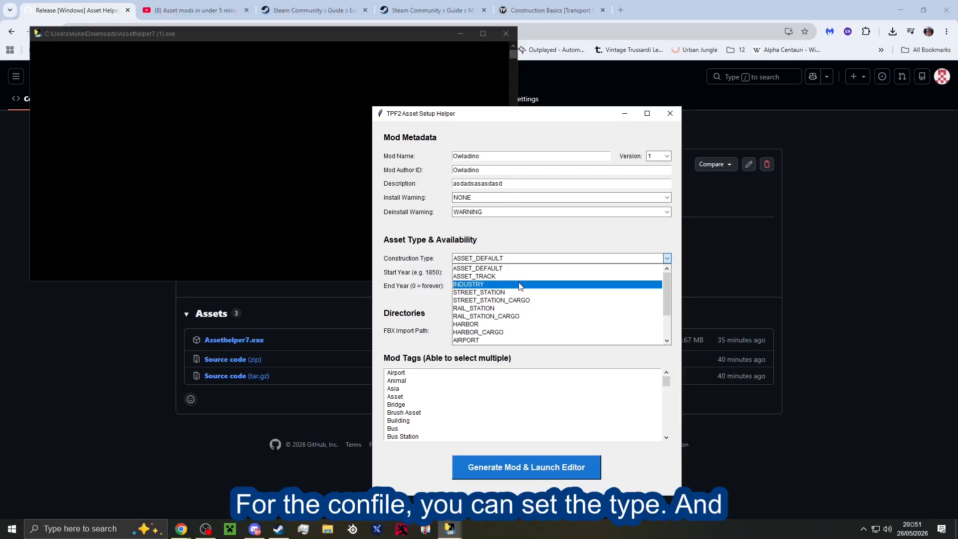
pyautogui.scroll(-2, 520, 285)
pyautogui.click(524, 294)
pyautogui.click(488, 272)
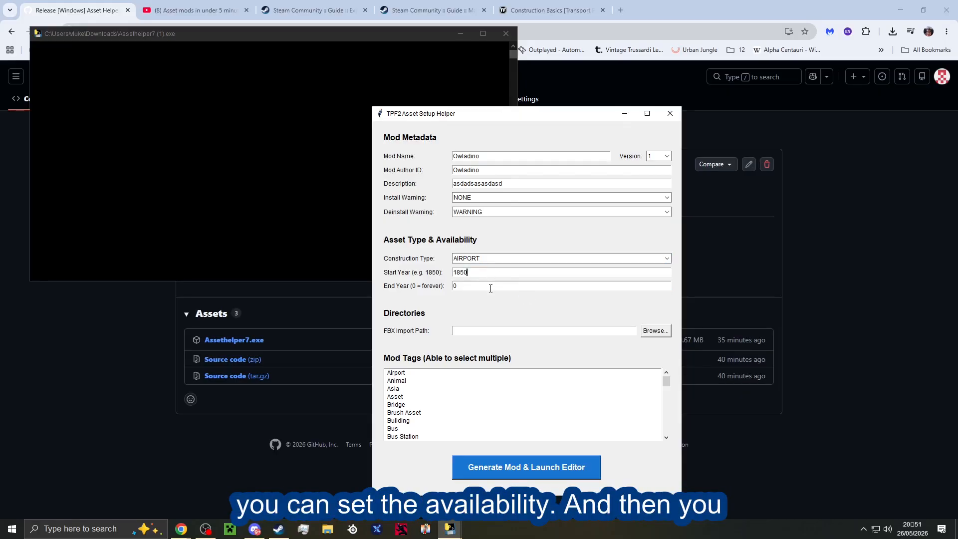
# Set the FBX import path to the source folder inside er-9-p-electric-train in Downloads.
pyautogui.click(655, 335)
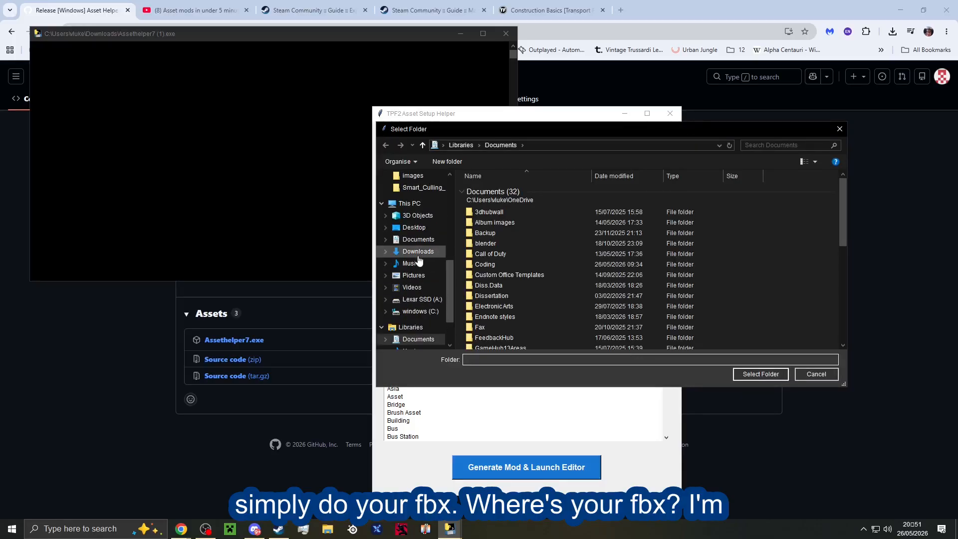
pyautogui.click(414, 252)
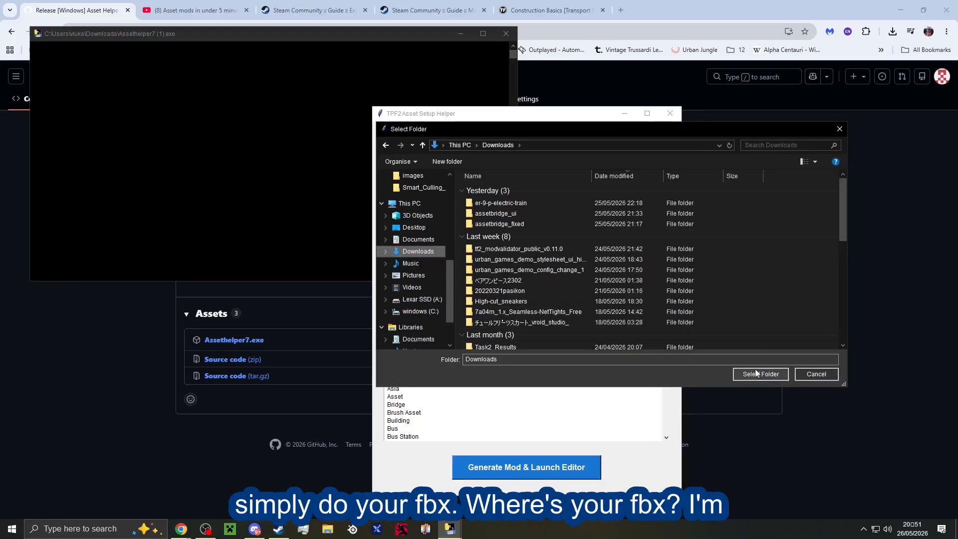
pyautogui.doubleClick(520, 203)
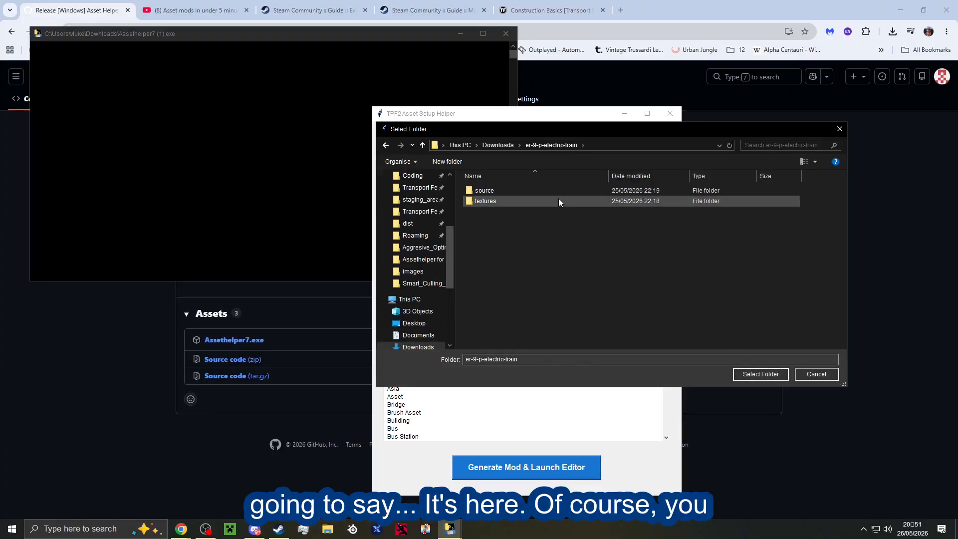
pyautogui.doubleClick(528, 191)
pyautogui.doubleClick(528, 190)
pyautogui.doubleClick(528, 190)
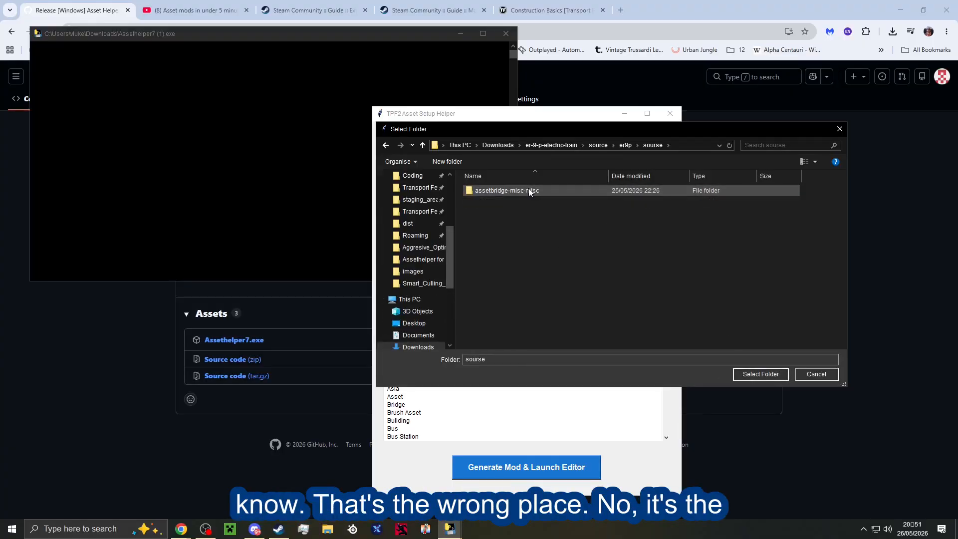
pyautogui.doubleClick(529, 190)
pyautogui.click(570, 145)
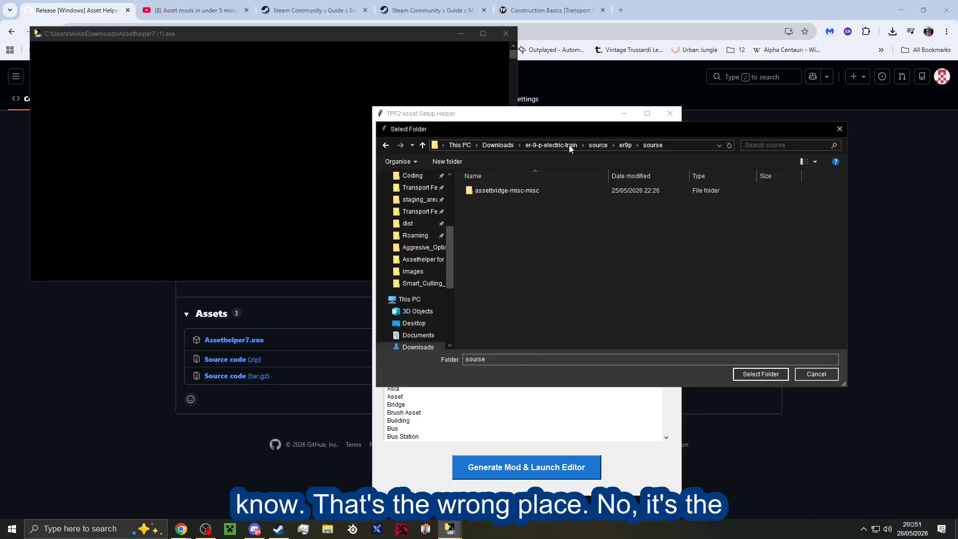
pyautogui.click(598, 146)
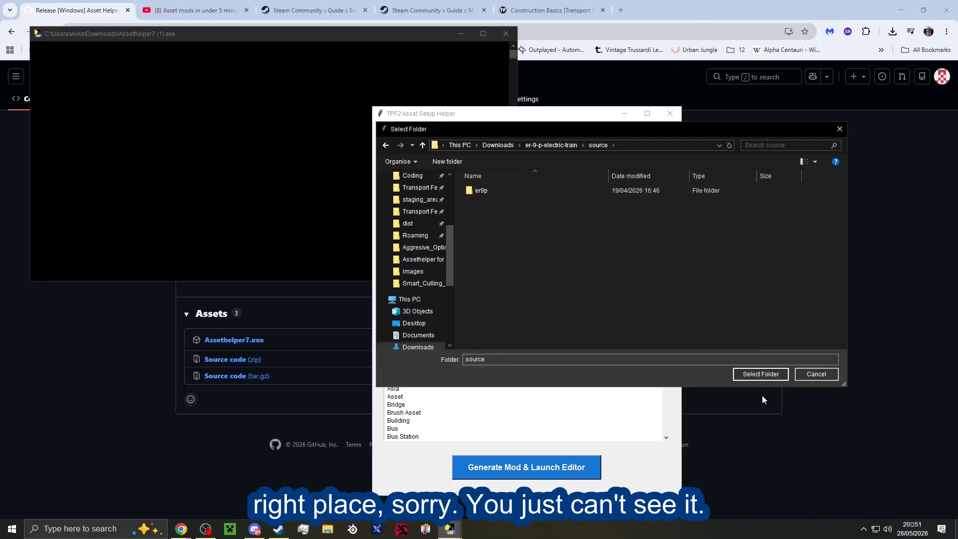
pyautogui.click(761, 374)
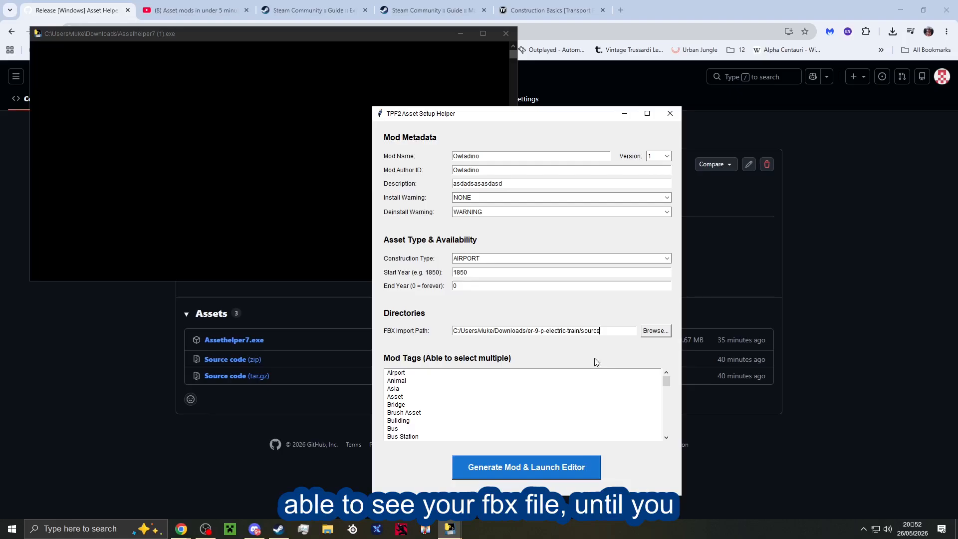
# Select the mod tags Asia, Brush Asset, Campaign, Localization, Locomotive, Script Mod, Shader, Track Asset, Tram Station and Truck Station.
pyautogui.scroll(-15, 580, 392)
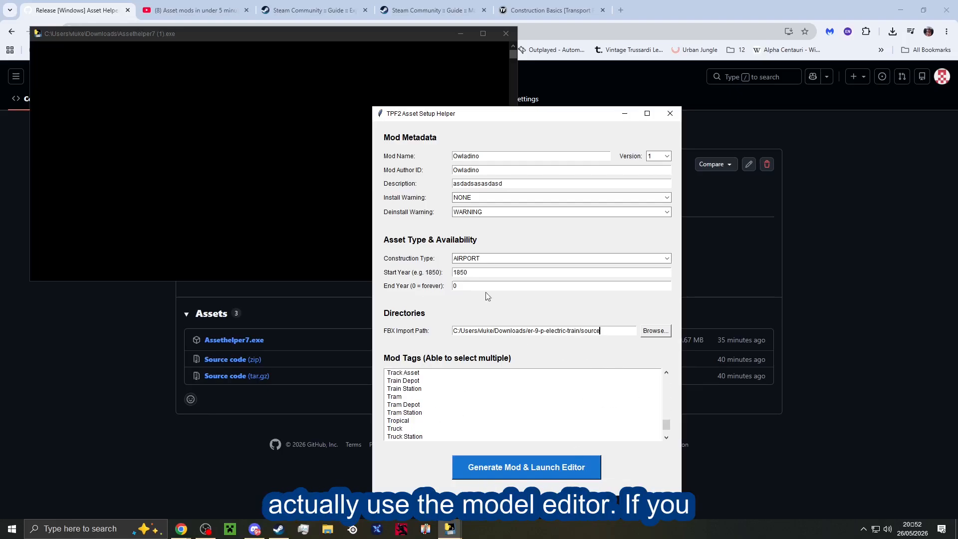
pyautogui.scroll(-1, 483, 379)
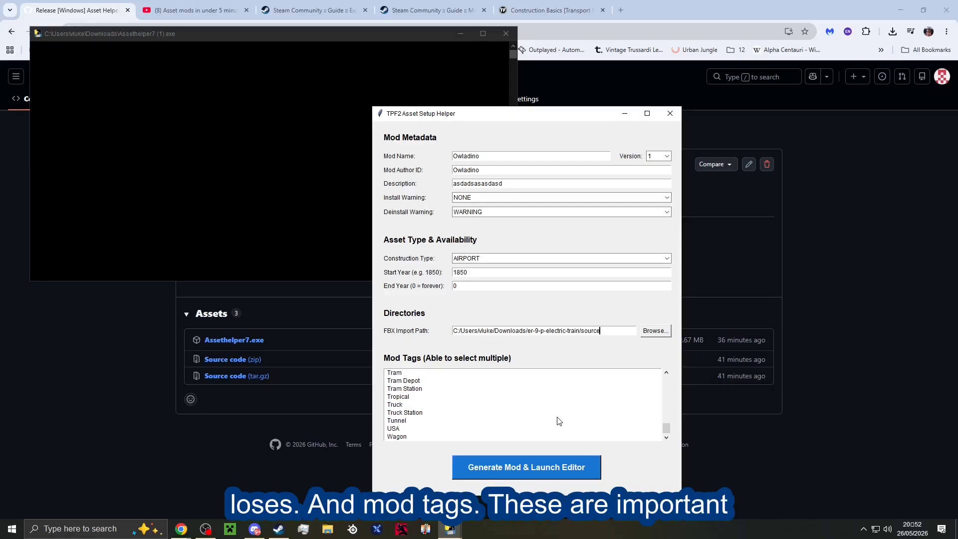
pyautogui.scroll(9, 444, 400)
pyautogui.click(426, 391)
pyautogui.scroll(-2, 433, 396)
pyautogui.click(436, 398)
pyautogui.scroll(-3, 436, 398)
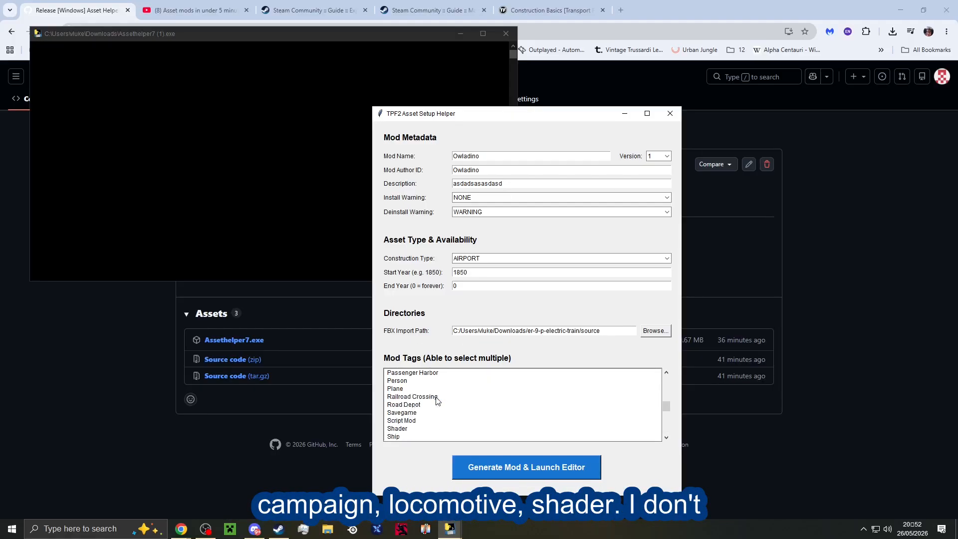
pyautogui.click(441, 398)
pyautogui.scroll(-2, 446, 403)
pyautogui.click(454, 412)
pyautogui.scroll(-2, 454, 411)
pyautogui.click(455, 414)
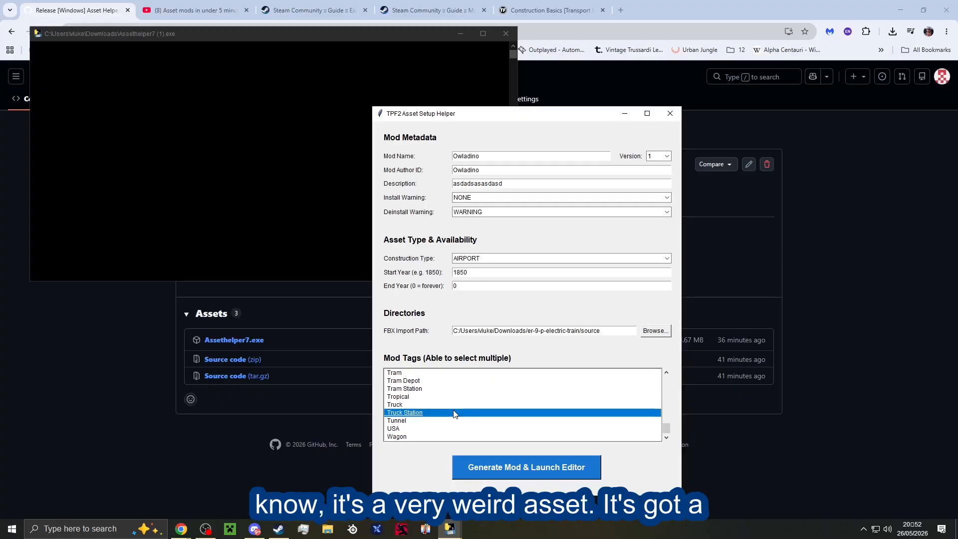
pyautogui.scroll(6, 450, 394)
pyautogui.scroll(1, 451, 390)
pyautogui.click(451, 390)
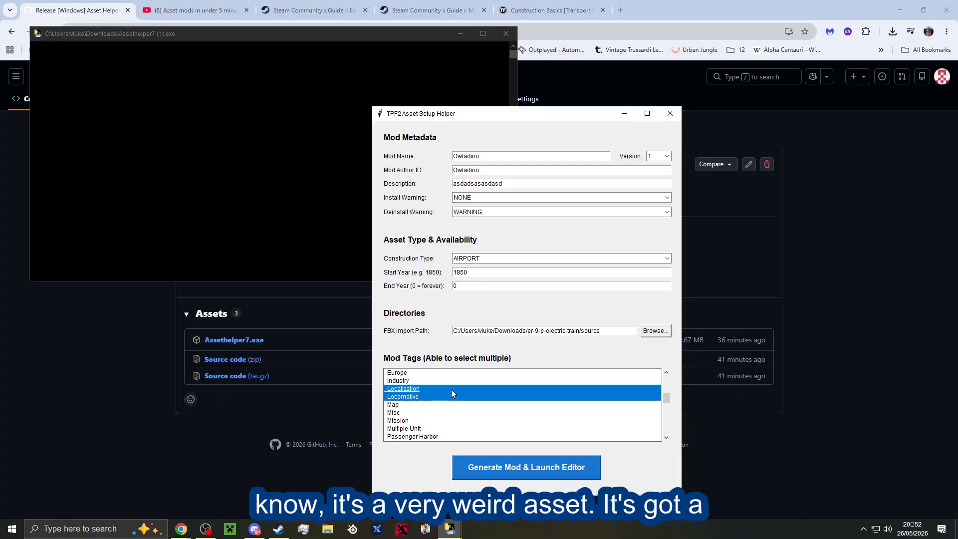
pyautogui.scroll(3, 451, 389)
pyautogui.click(451, 390)
pyautogui.scroll(1, 451, 390)
pyautogui.click(451, 390)
pyautogui.scroll(-10, 435, 449)
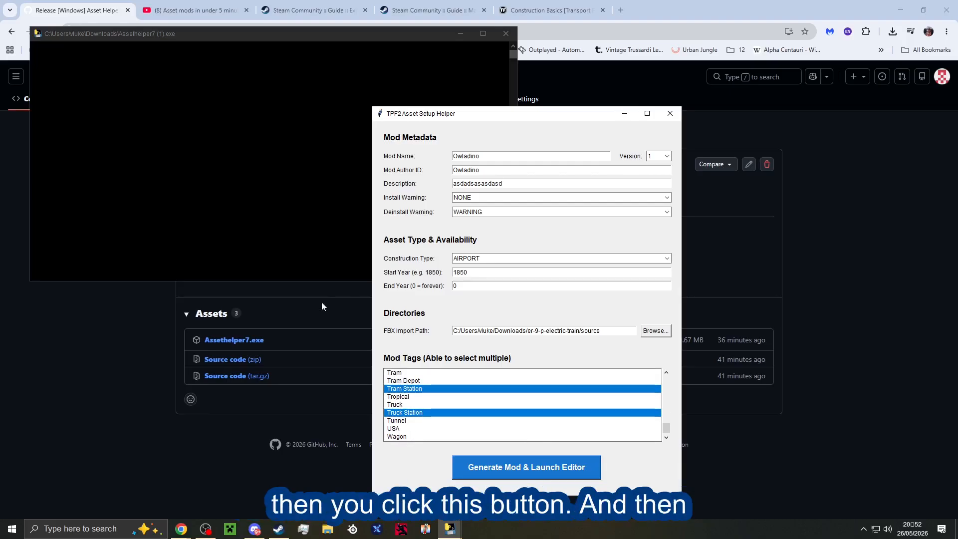
# Generate the mod, launch the Model Editor and choose the staging mod Owladino_1 there.
pyautogui.click(483, 464)
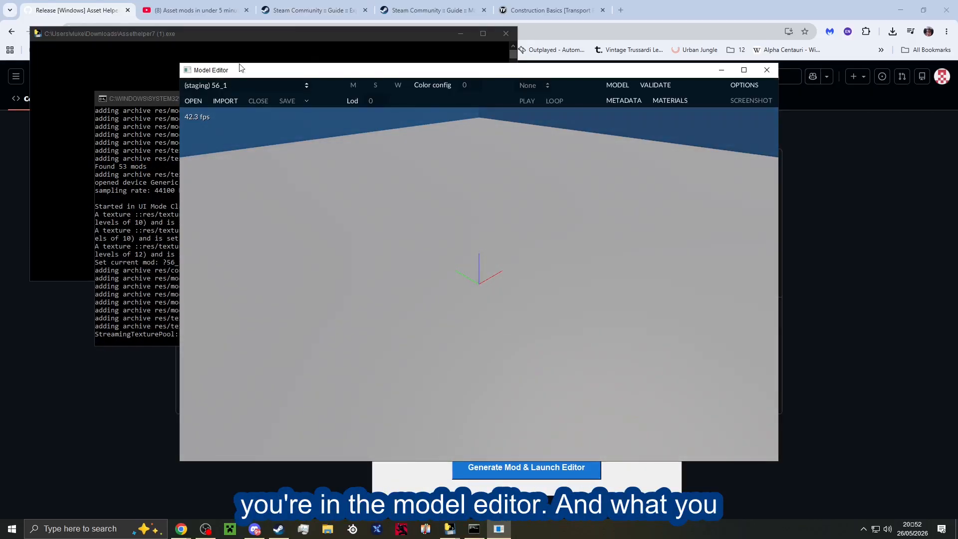
pyautogui.click(255, 85)
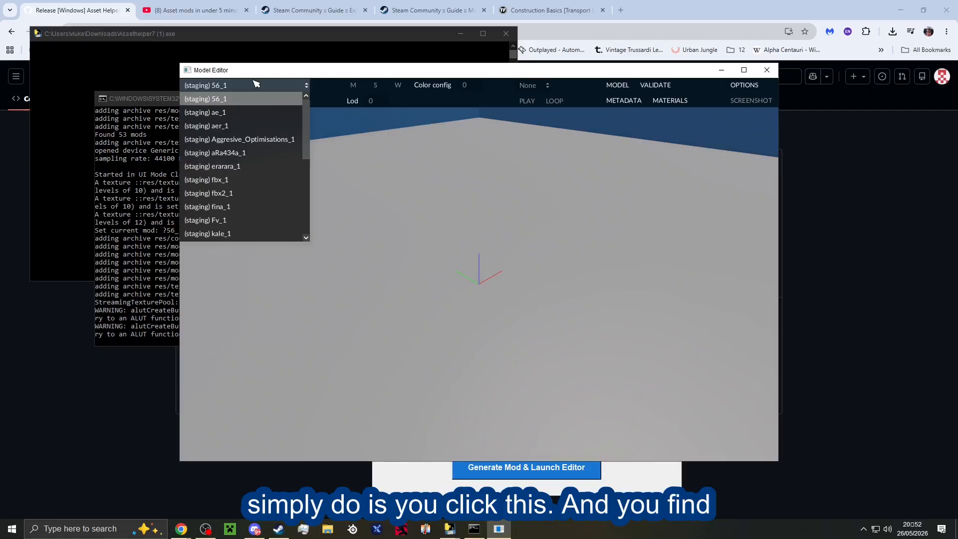
pyautogui.scroll(-3, 246, 133)
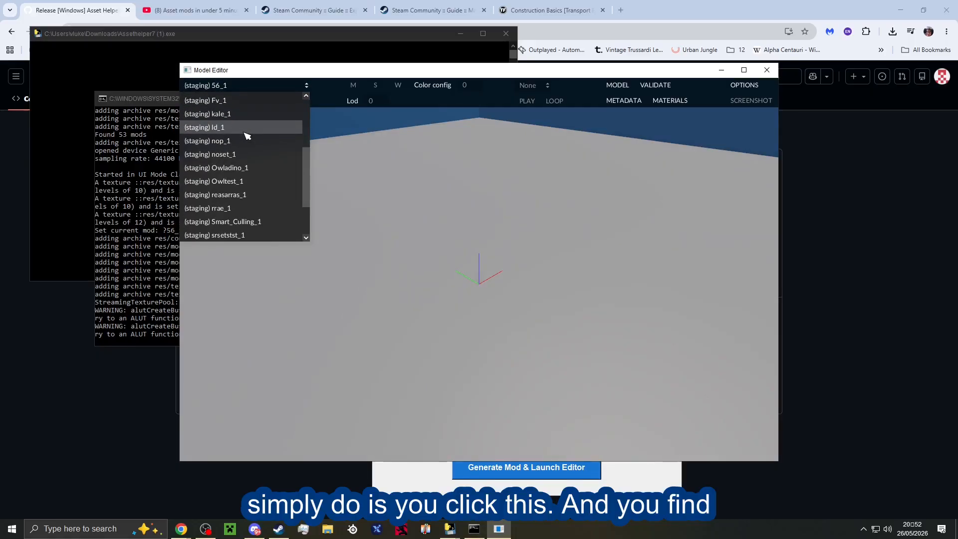
pyautogui.click(246, 169)
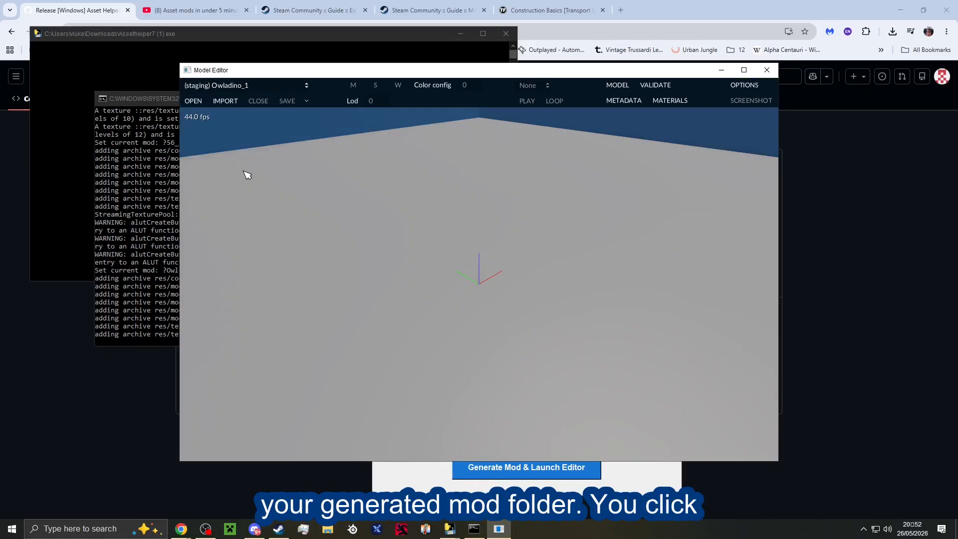
# Try to import misc_lod0.fbx from the assetbridge-misc-misc folder inside sourse.
pyautogui.click(220, 103)
pyautogui.click(215, 122)
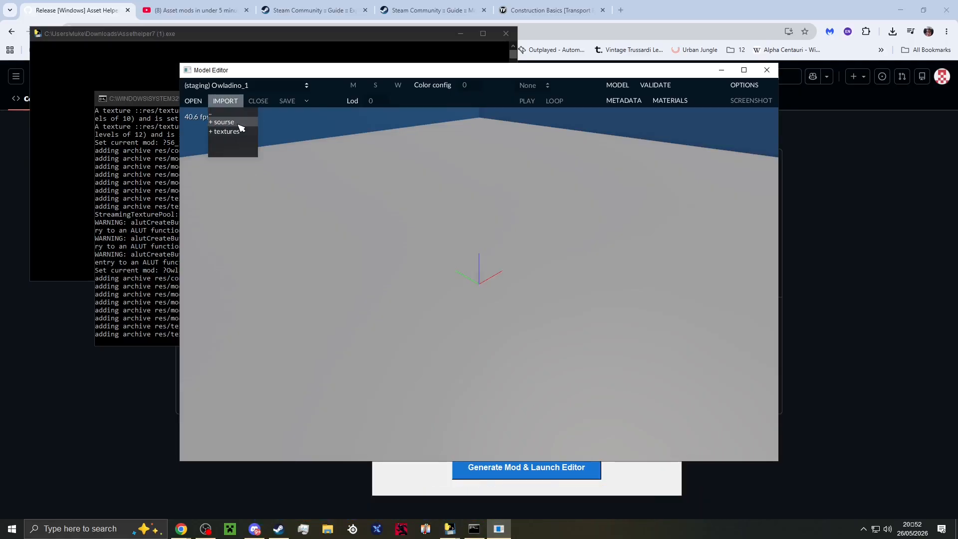
pyautogui.click(235, 124)
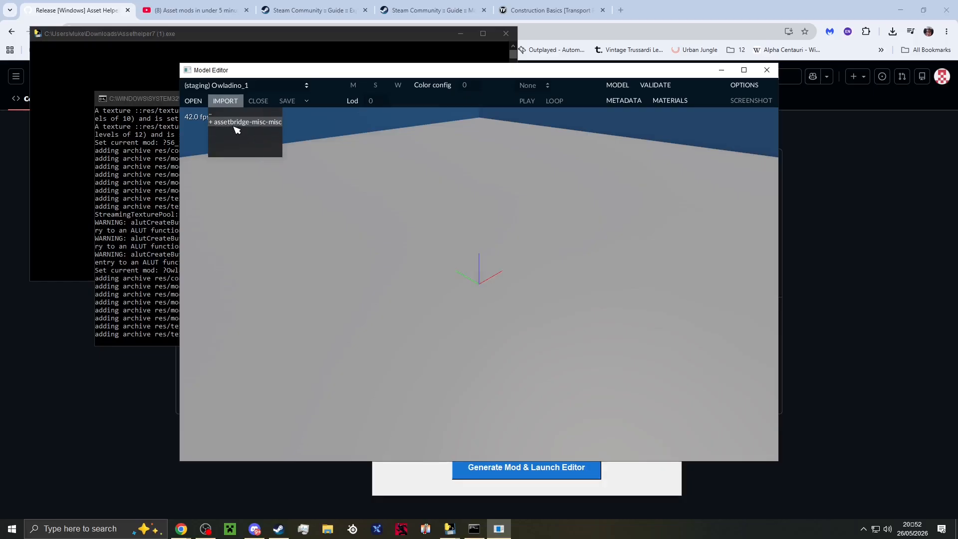
pyautogui.click(235, 127)
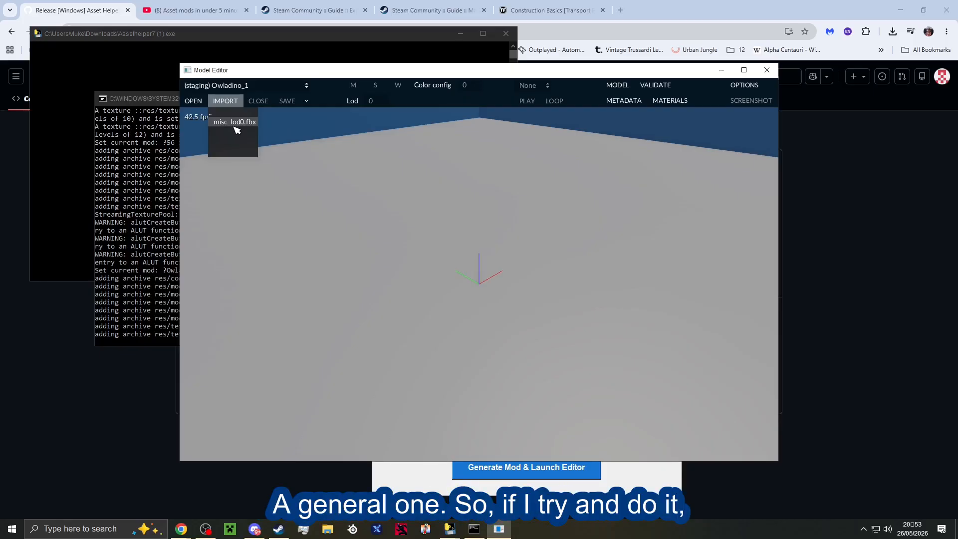
pyautogui.click(235, 123)
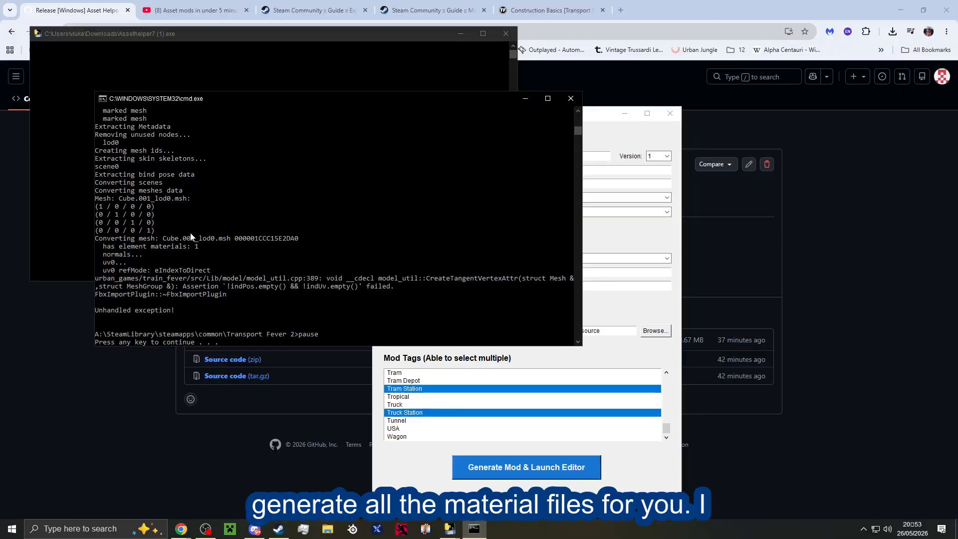
# In File Explorer, open the generated mod.lua from the Owladino_1 folder in staging_area.
pyautogui.click(323, 534)
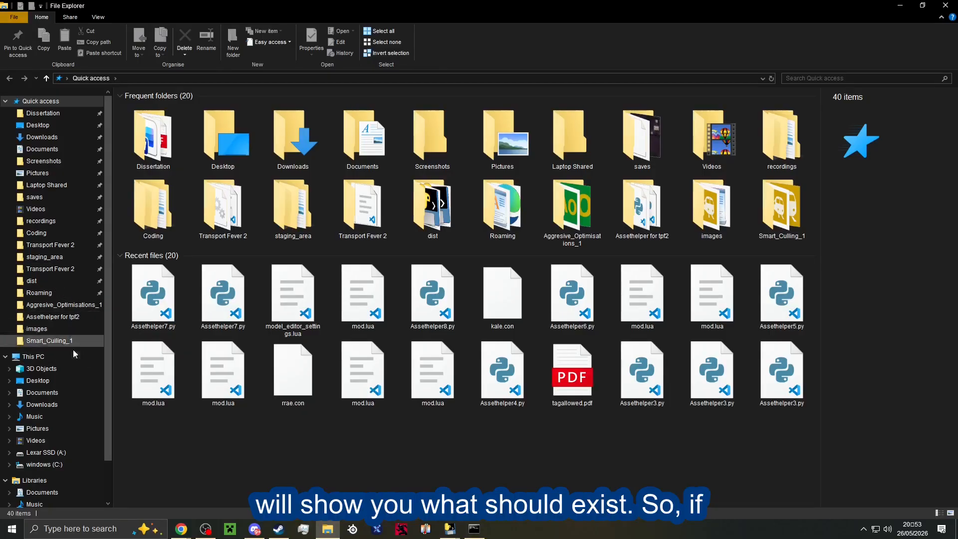
pyautogui.click(49, 258)
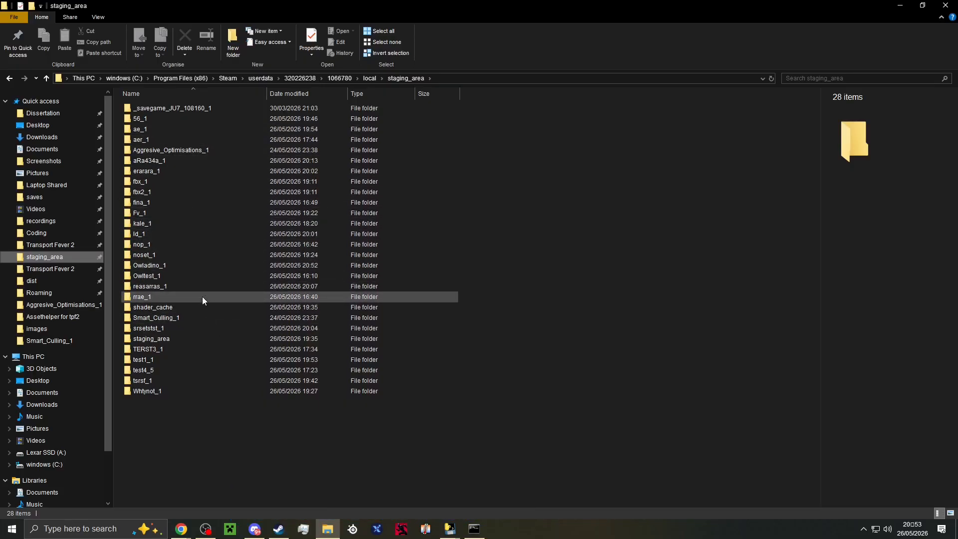
pyautogui.doubleClick(150, 265)
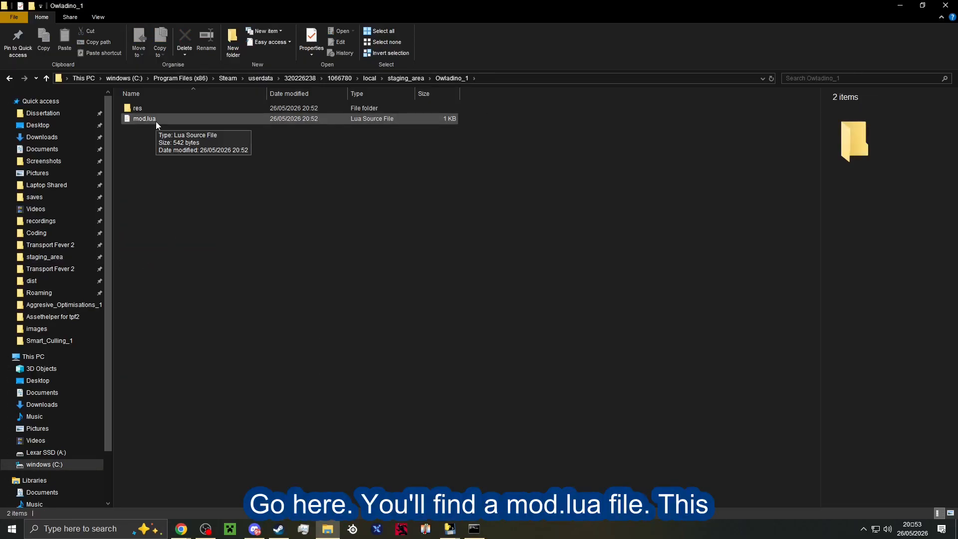
pyautogui.click(156, 121)
pyautogui.doubleClick(156, 121)
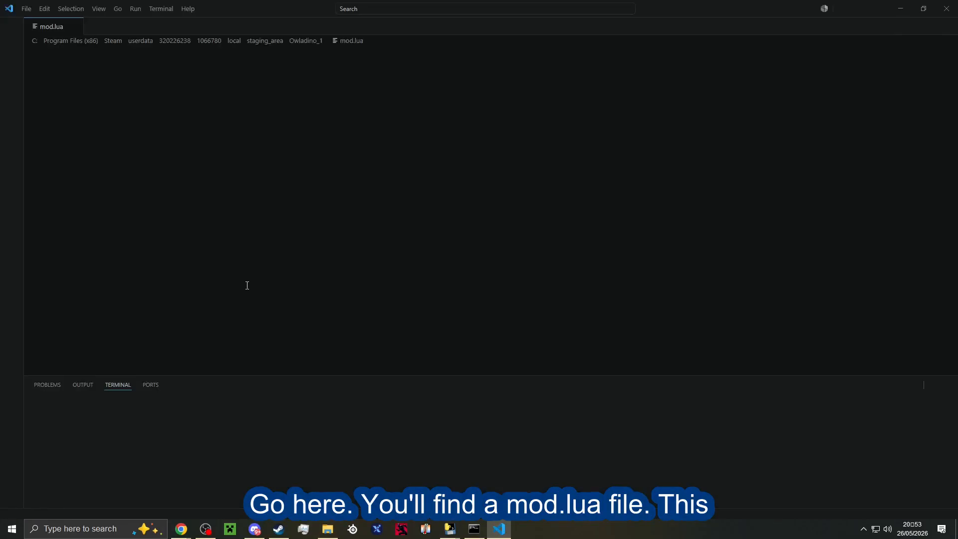
# Review the warning severities, description, author entry, tags and minor version in mod.lua, and return to the mod folder.
pyautogui.click(193, 125)
pyautogui.click(178, 99)
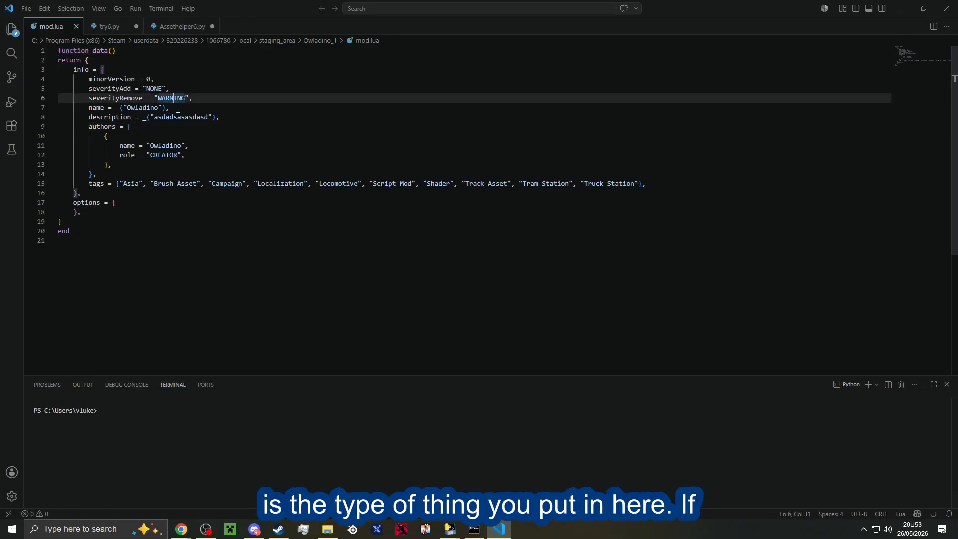
pyautogui.click(182, 116)
pyautogui.click(185, 144)
pyautogui.click(188, 176)
pyautogui.click(190, 166)
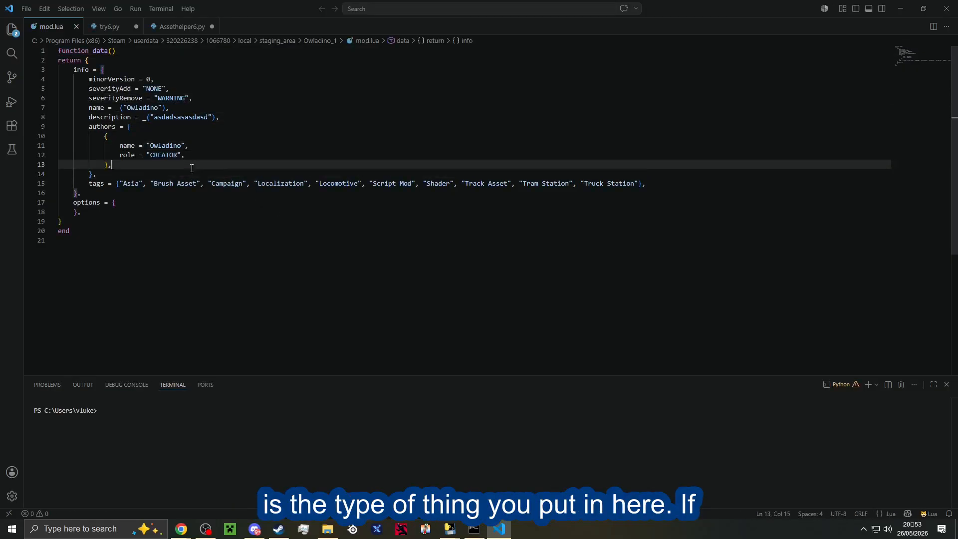
pyautogui.click(185, 146)
pyautogui.click(192, 154)
pyautogui.click(190, 145)
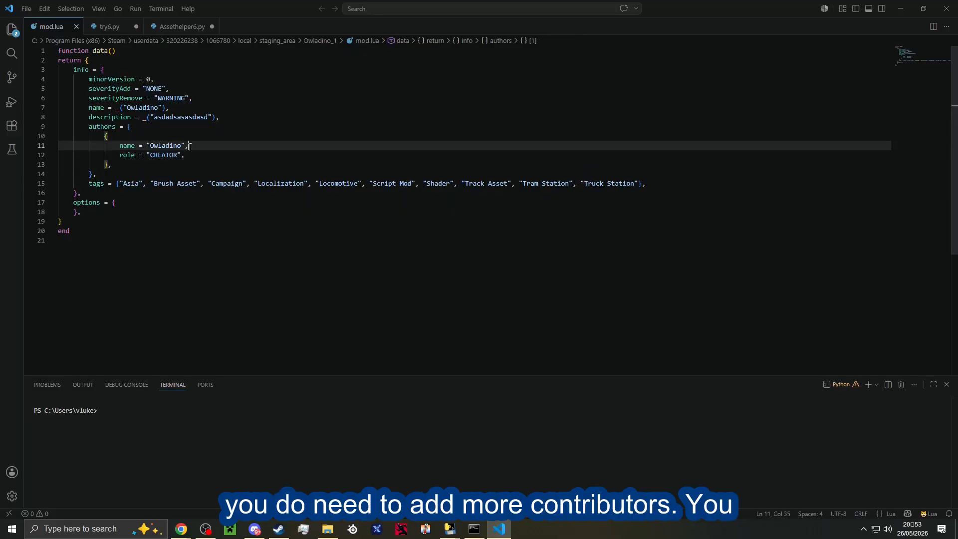
pyautogui.click(190, 154)
pyautogui.click(188, 145)
pyautogui.click(193, 154)
pyautogui.click(190, 146)
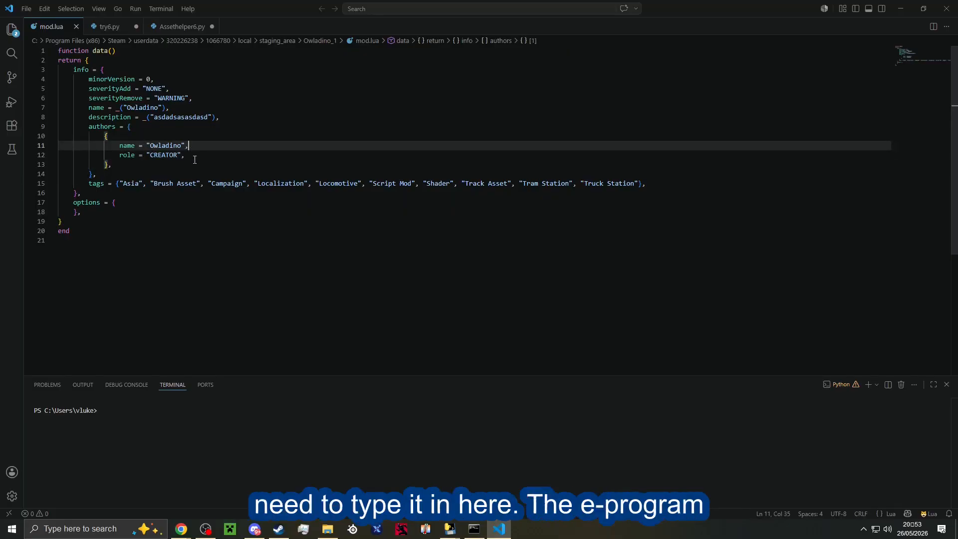
pyautogui.click(195, 158)
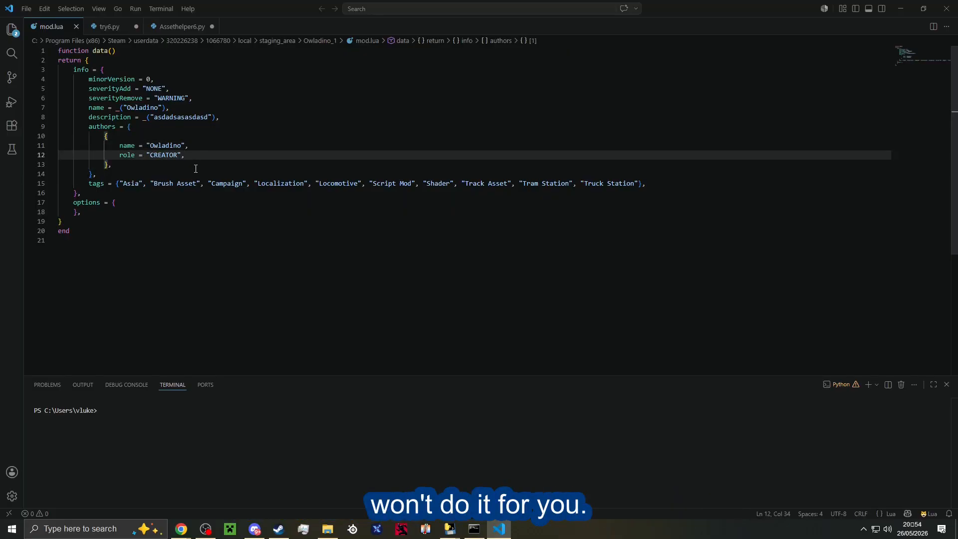
pyautogui.click(168, 192)
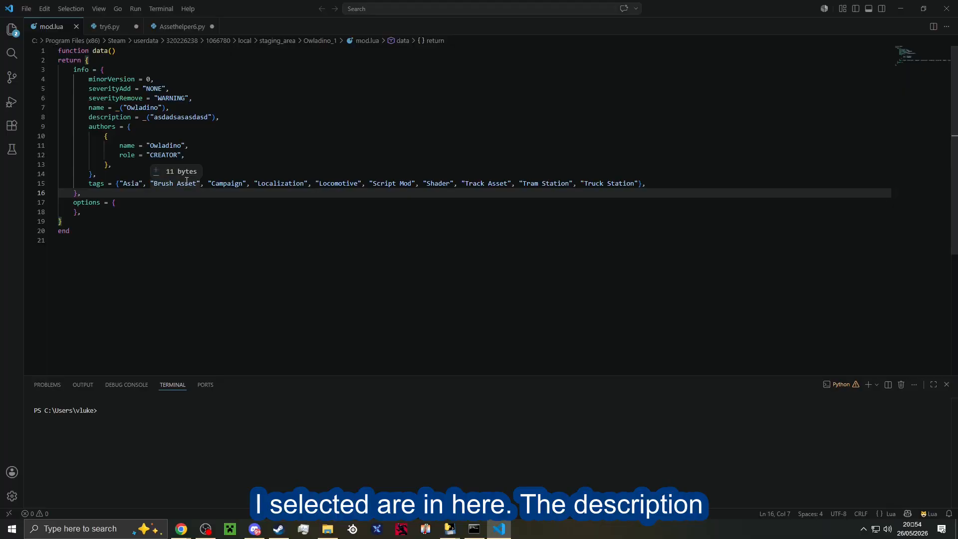
pyautogui.click(154, 78)
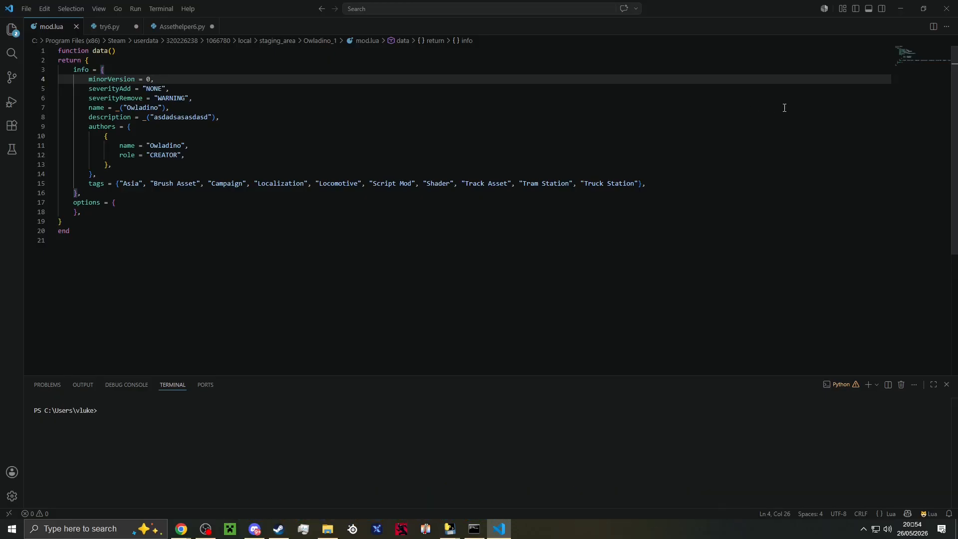
pyautogui.click(900, 9)
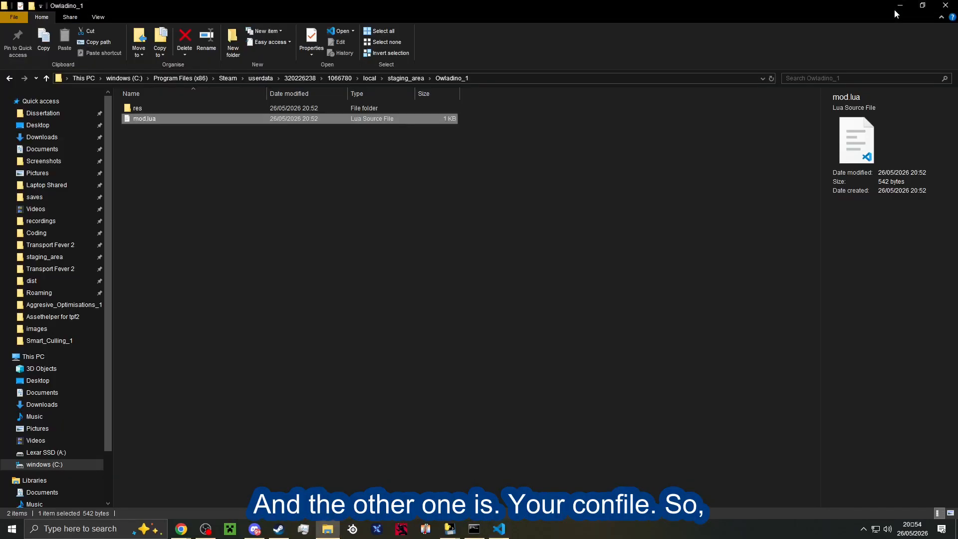
# Open Owladino.con from the mod's res/construction/asset/Owladino folder in Notepad++.
pyautogui.doubleClick(193, 111)
pyautogui.doubleClick(193, 110)
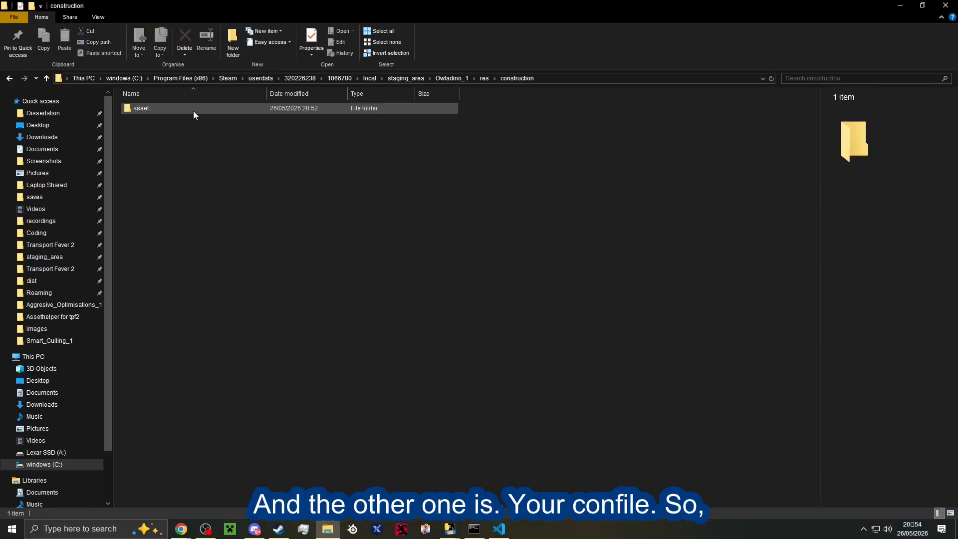
pyautogui.doubleClick(193, 110)
pyautogui.doubleClick(193, 111)
pyautogui.doubleClick(193, 110)
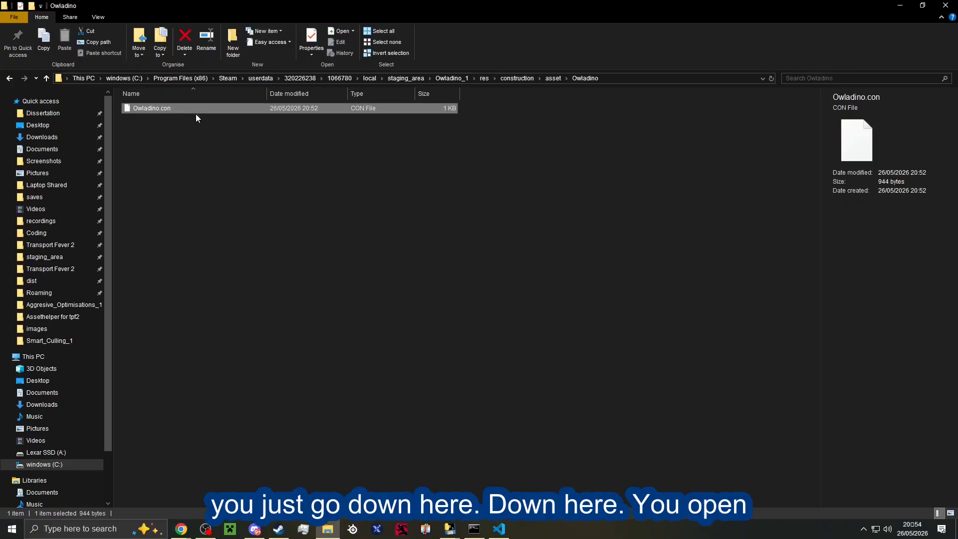
pyautogui.click(330, 242)
pyautogui.rightClick(151, 111)
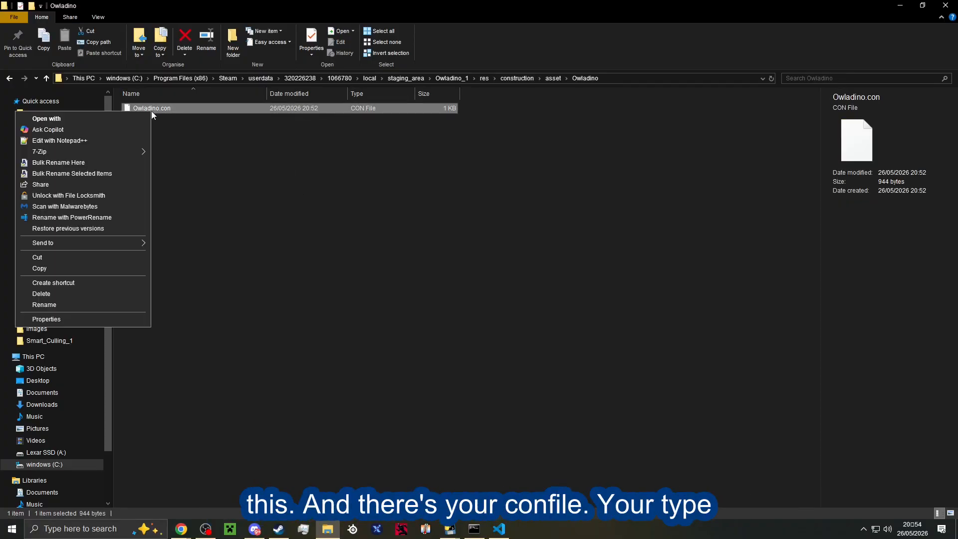
pyautogui.click(83, 142)
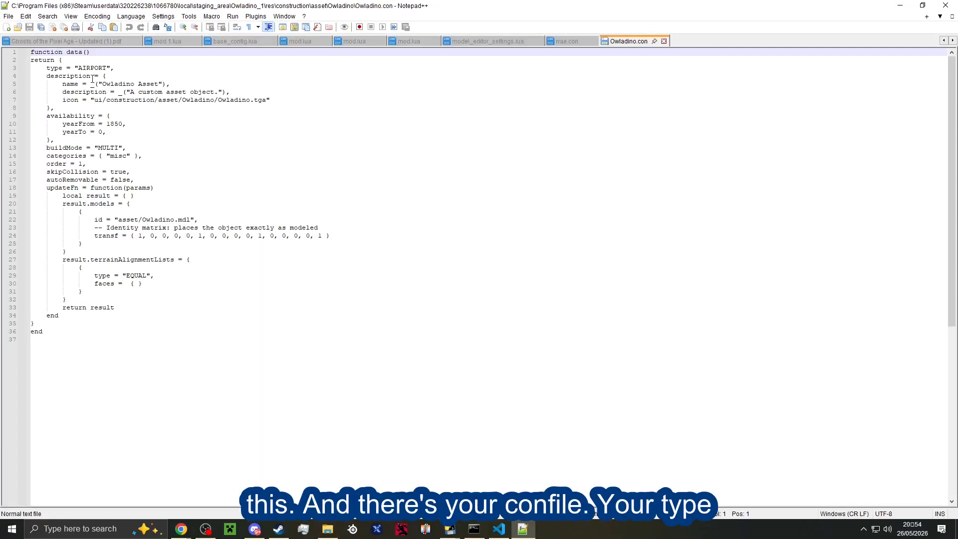
# Examine the construction type, icon path, availability years and build mode in Owladino.con.
pyautogui.moveTo(71, 72); pyautogui.dragTo(119, 72)
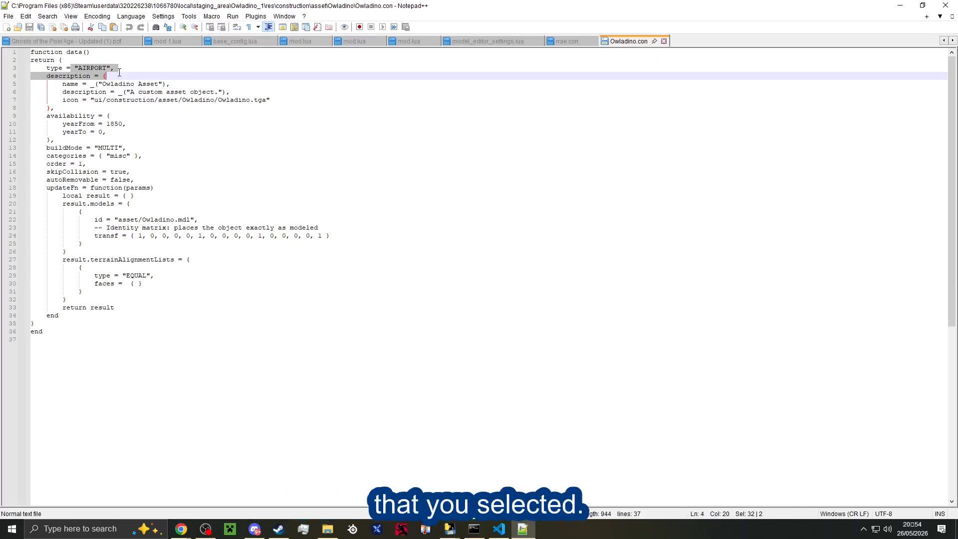
pyautogui.click(119, 128)
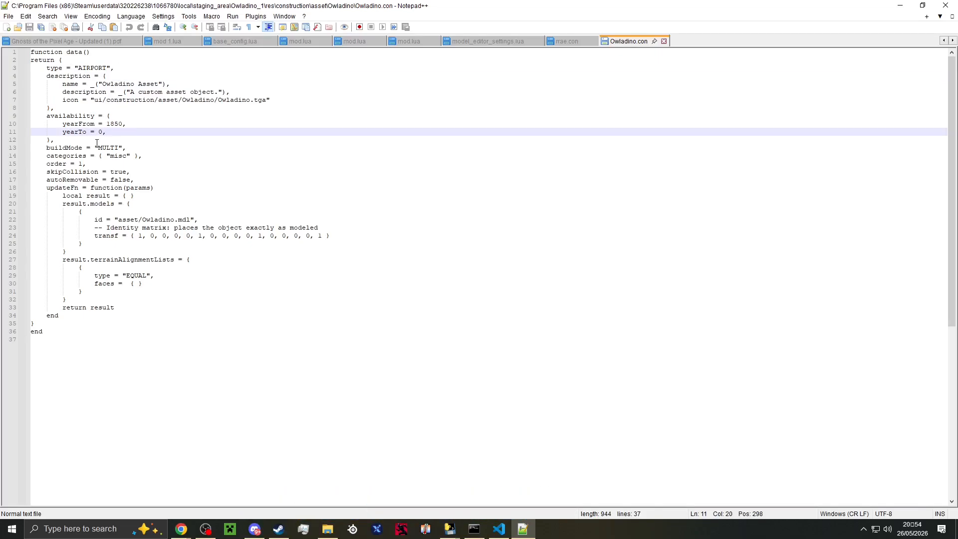
pyautogui.moveTo(86, 100); pyautogui.dragTo(265, 102)
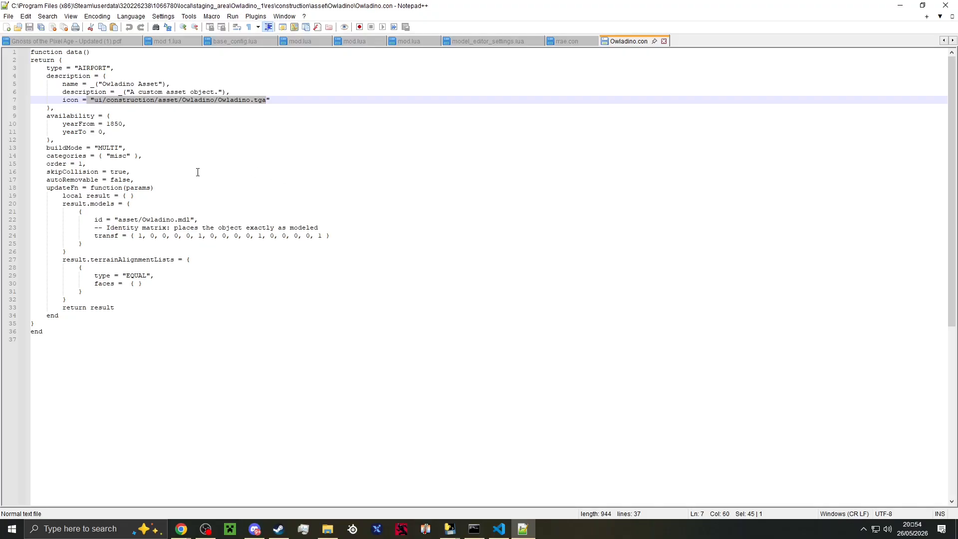
pyautogui.moveTo(103, 132); pyautogui.dragTo(58, 117)
pyautogui.click(135, 149)
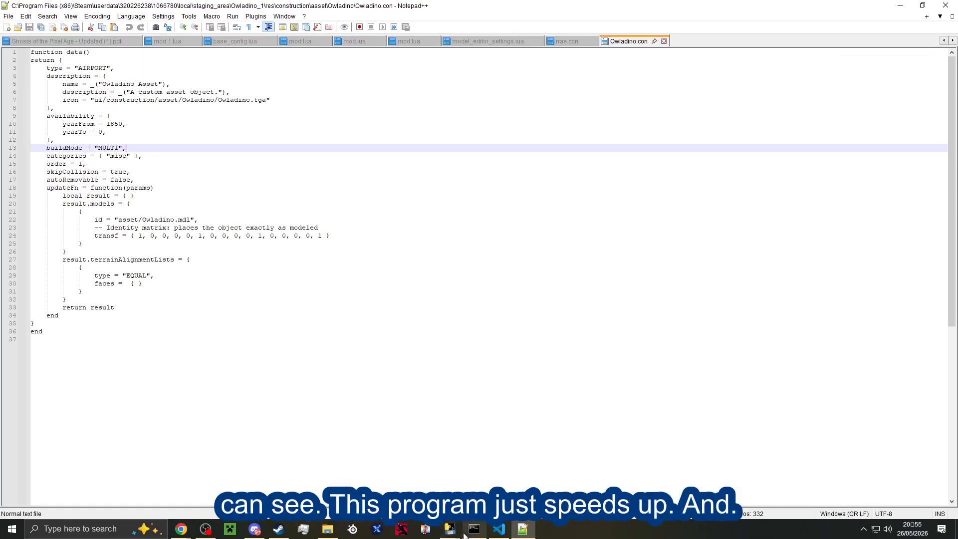
pyautogui.moveTo(211, 531)
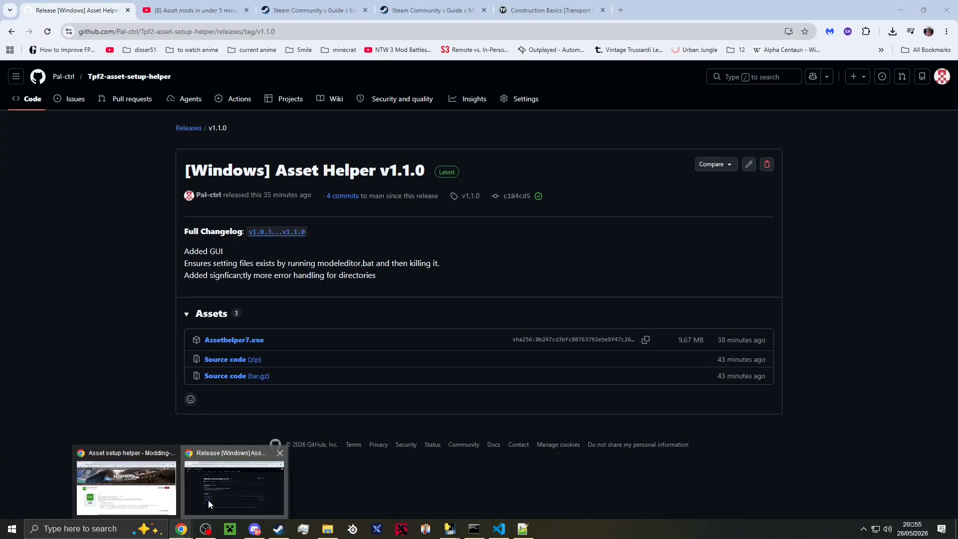
# Switch to Chrome and review the Setting Up Model Editor section of the Steam guide on FBX import.
pyautogui.click(208, 500)
pyautogui.click(311, 5)
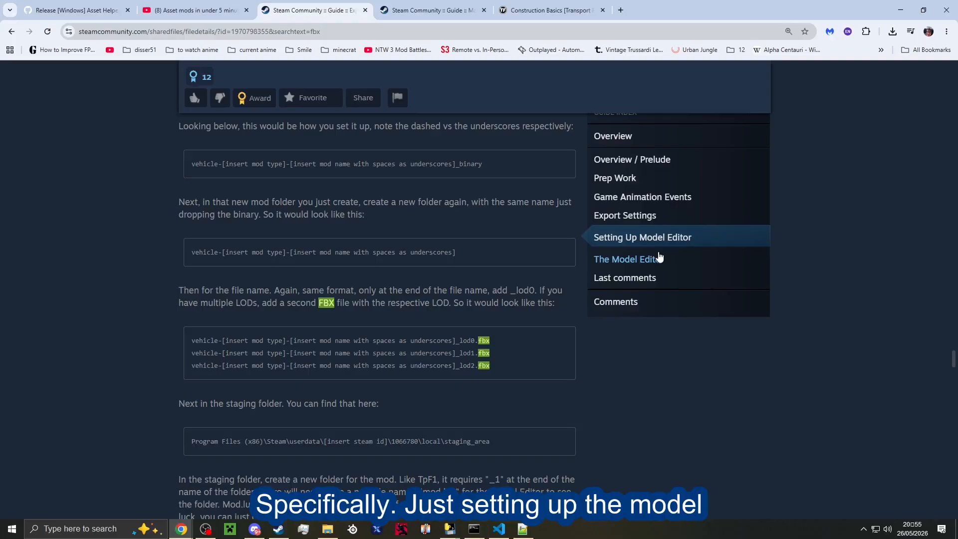
pyautogui.click(619, 238)
pyautogui.scroll(-15, 239, 179)
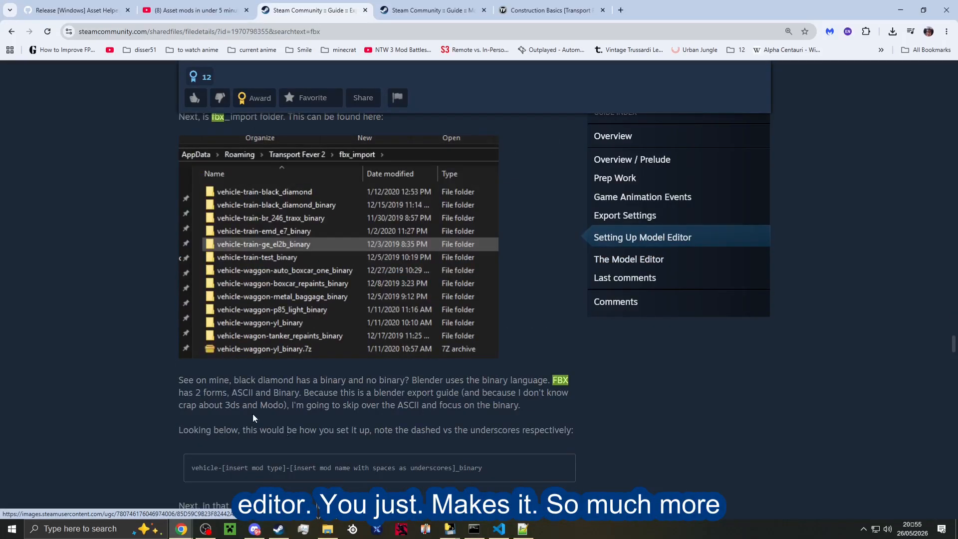
# Switch to TPF2 Asset Setup Helper, dismiss the success message and view the available construction types without choosing another.
pyautogui.moveTo(450, 528)
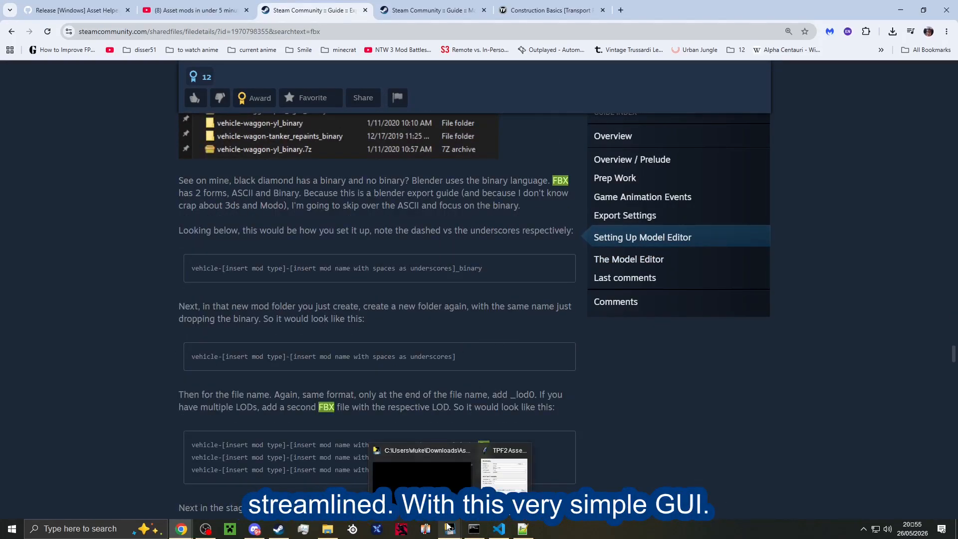
pyautogui.click(523, 486)
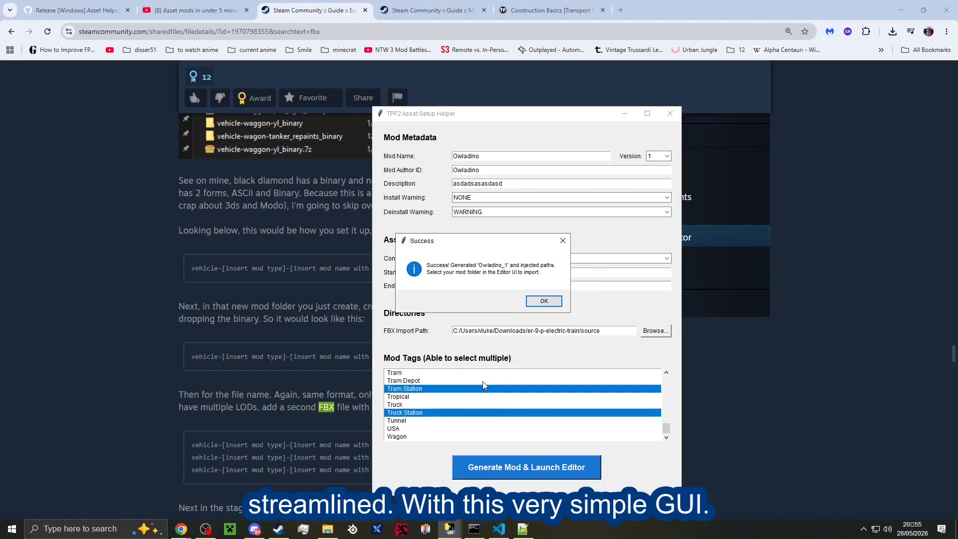
pyautogui.click(544, 301)
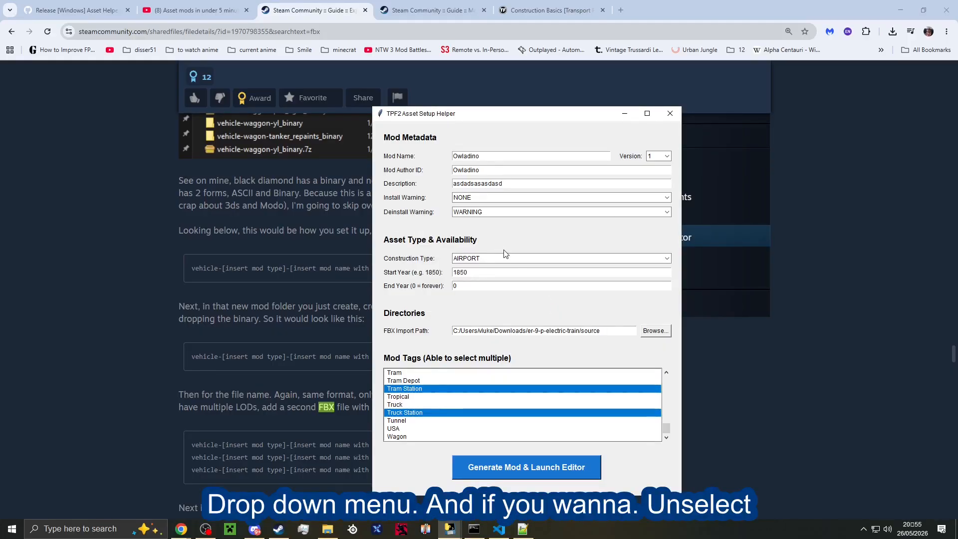
pyautogui.click(504, 258)
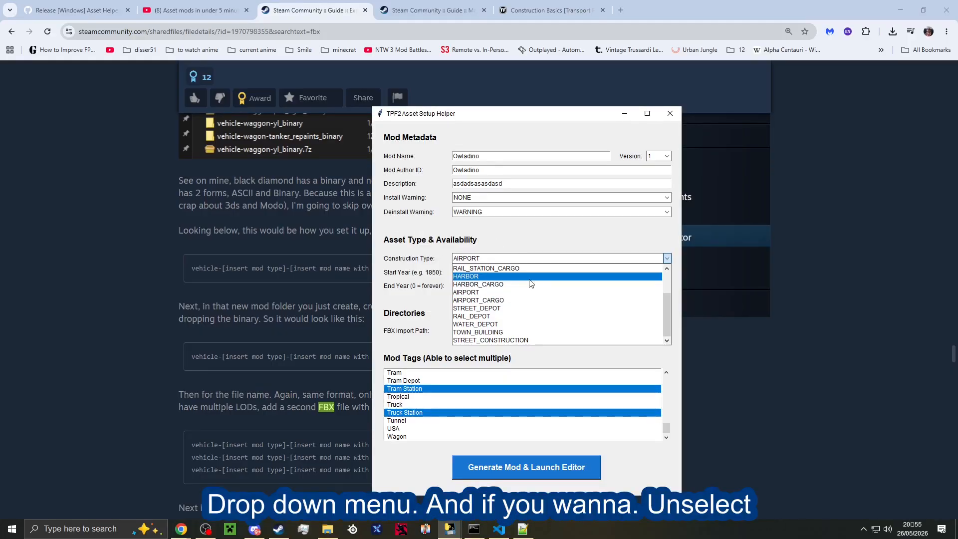
pyautogui.click(413, 342)
# Deselect the Tram Station tag in the mod tags and select it again.
pyautogui.scroll(3, 451, 390)
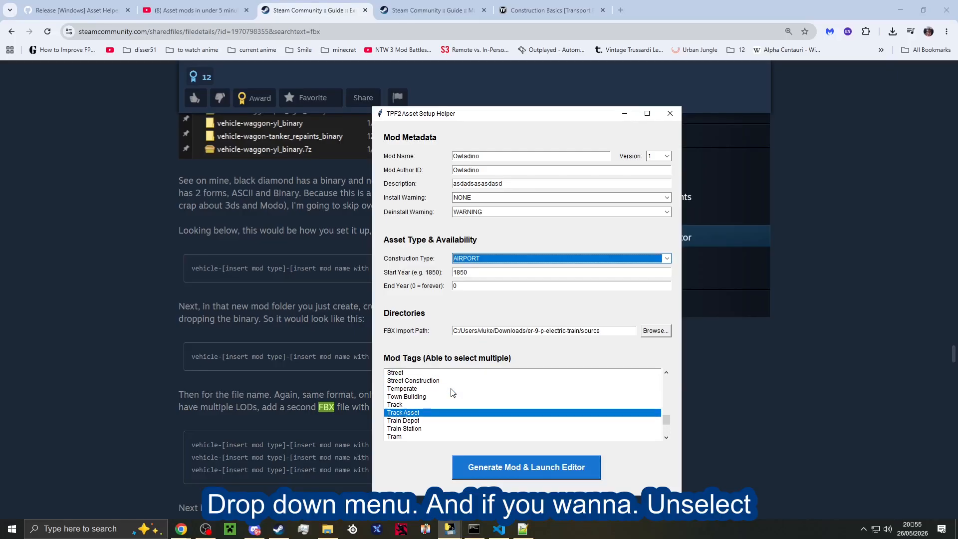
pyautogui.scroll(-3, 451, 390)
pyautogui.click(452, 388)
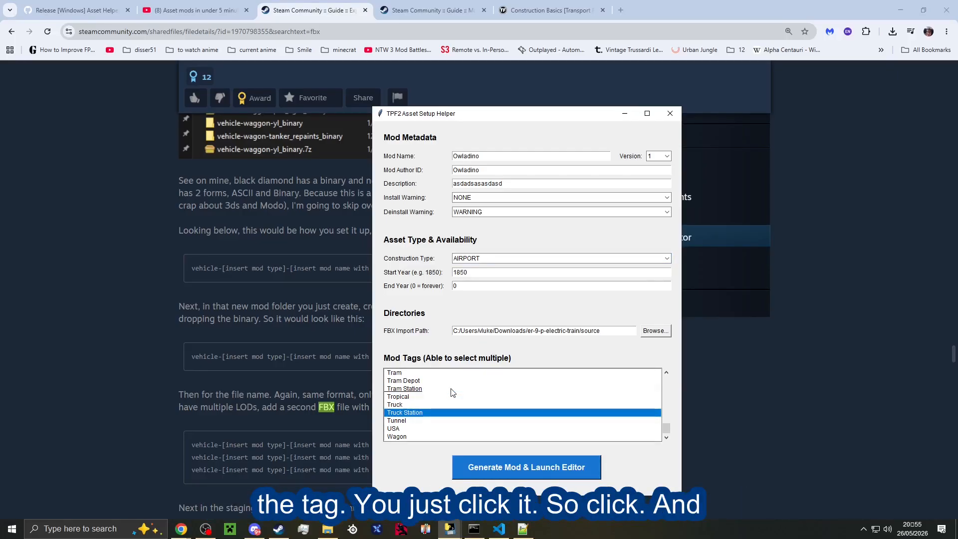
pyautogui.click(451, 389)
pyautogui.scroll(10, 472, 376)
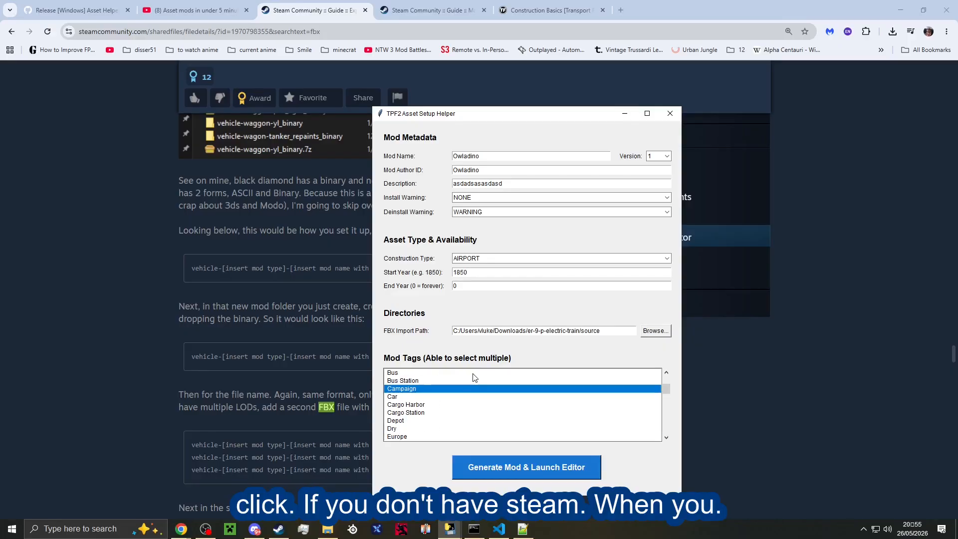